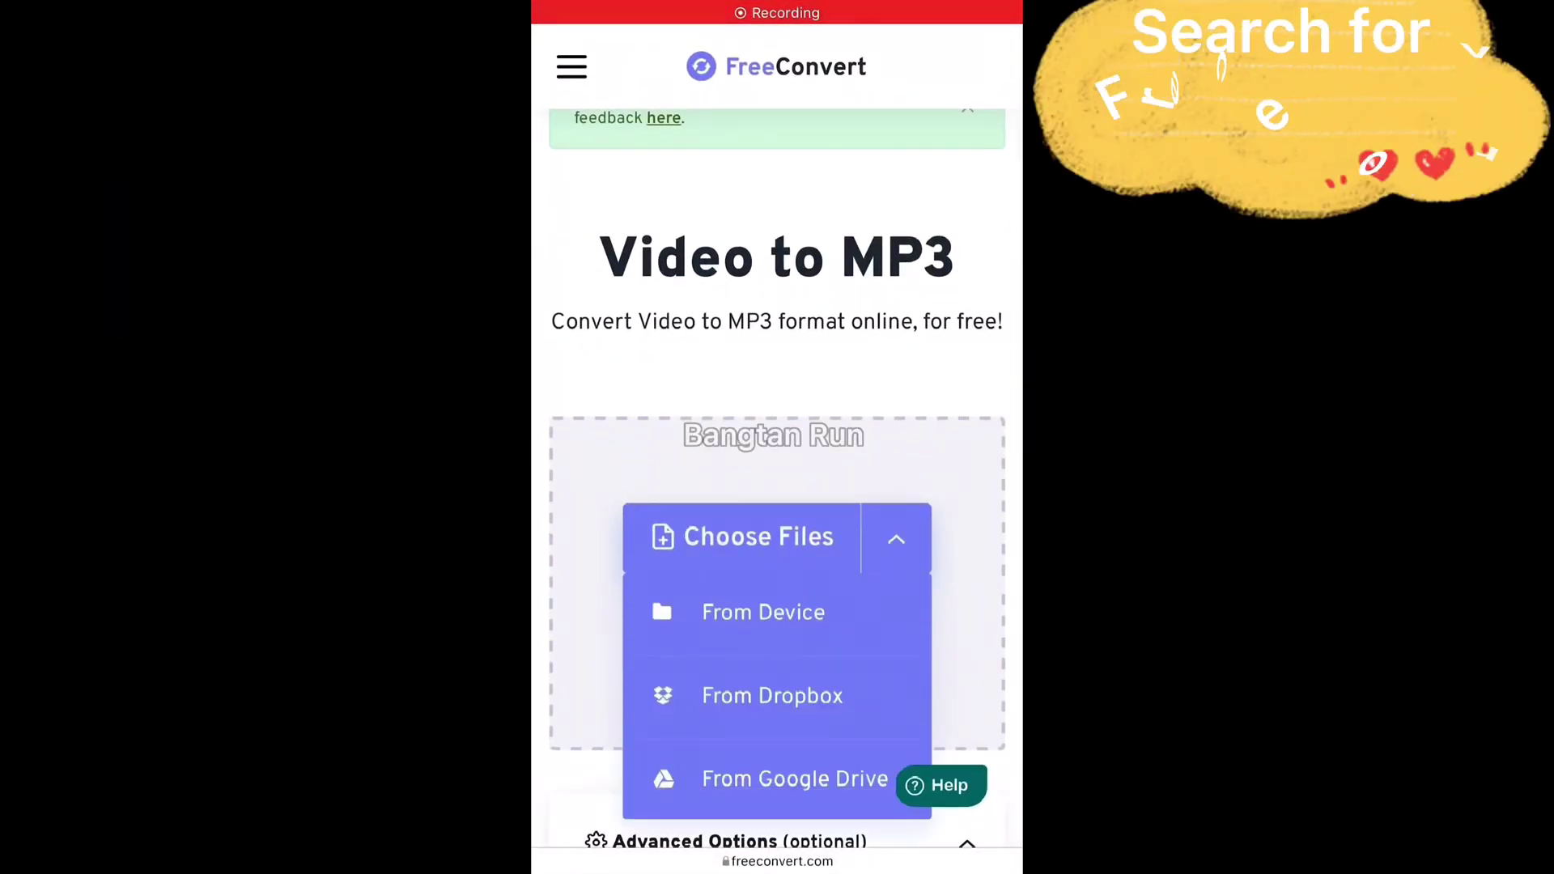
Upload the video IMG_0024.MP4 (1.97 MB) from the phone into FreeConvert's Video to MP3 converter
click(763, 611)
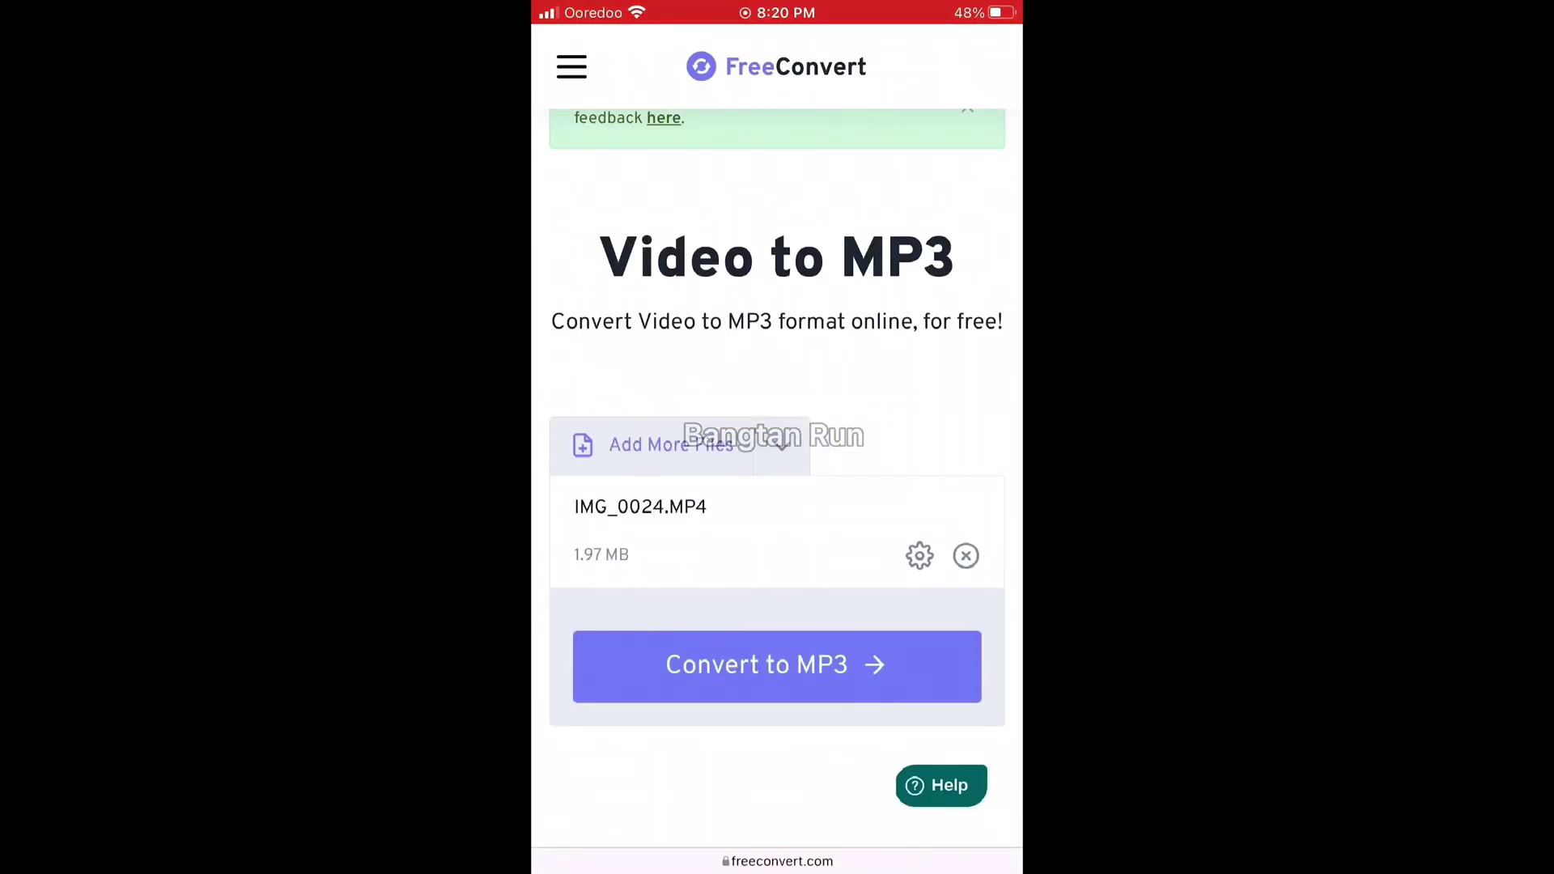
scroll(778, 486, down, 3)
Convert IMG_0024.MP4 to MP3, producing a 284.84 KB file marked Done
click(778, 392)
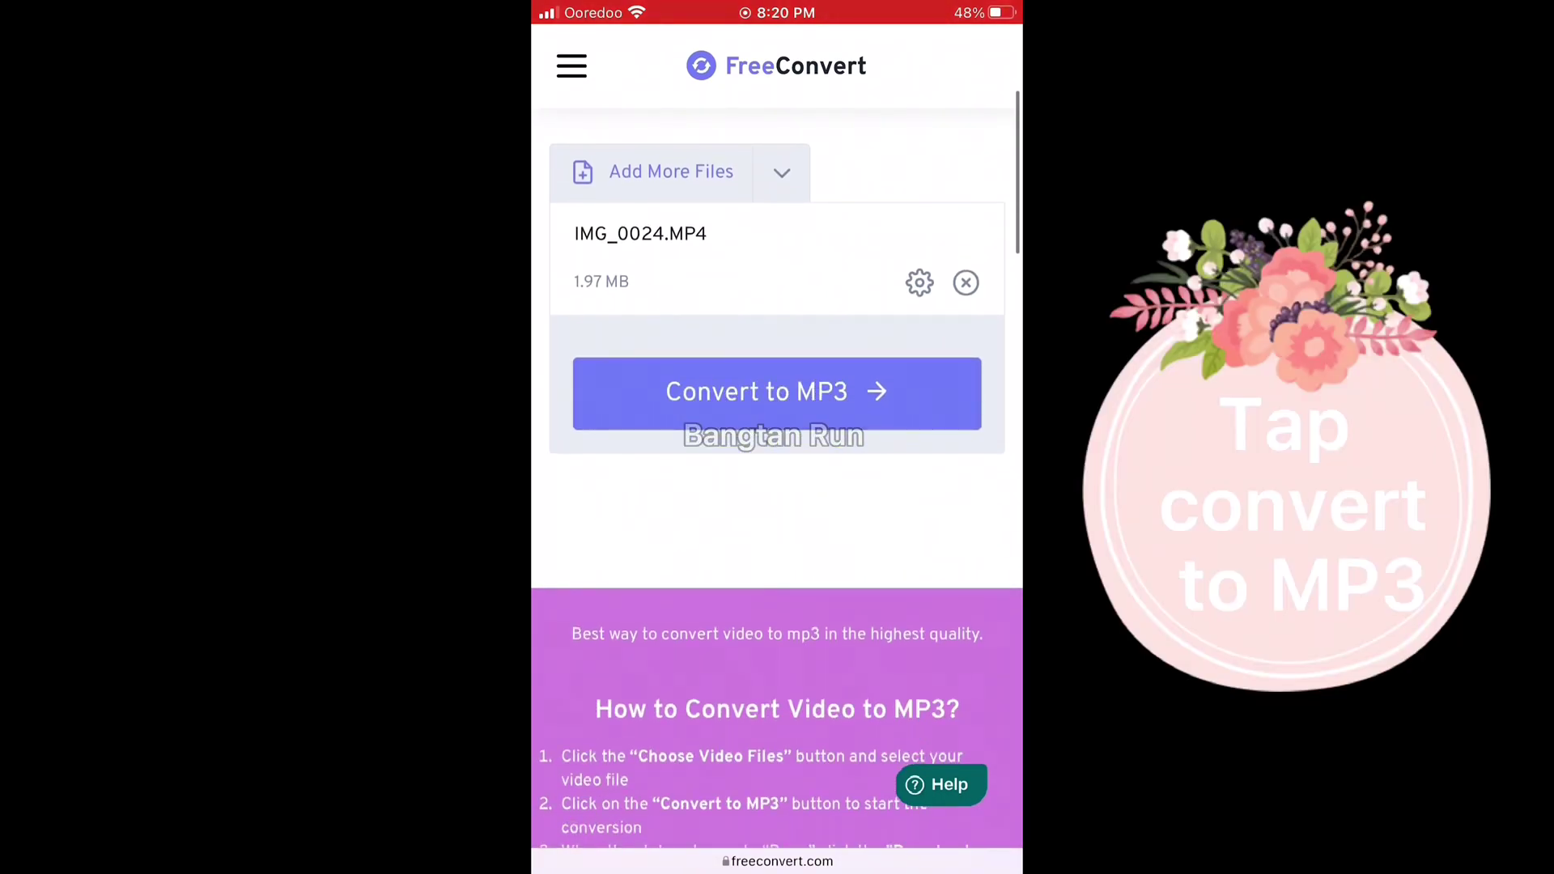
scroll(777, 486, down, 2)
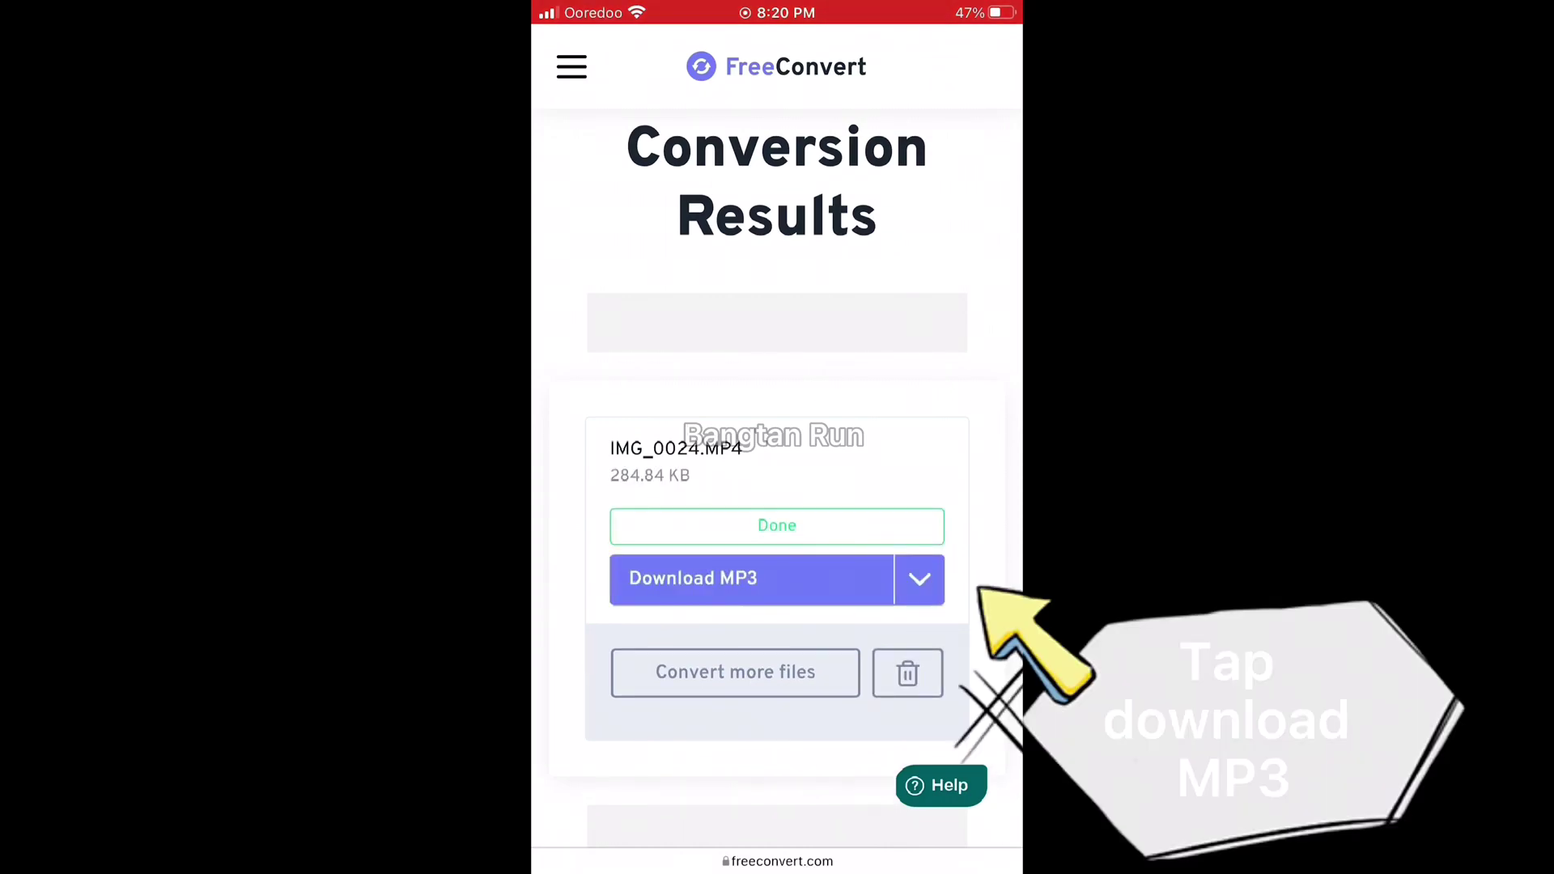
Download the converted MP3 and verify it appears in Safari's downloads list
click(692, 578)
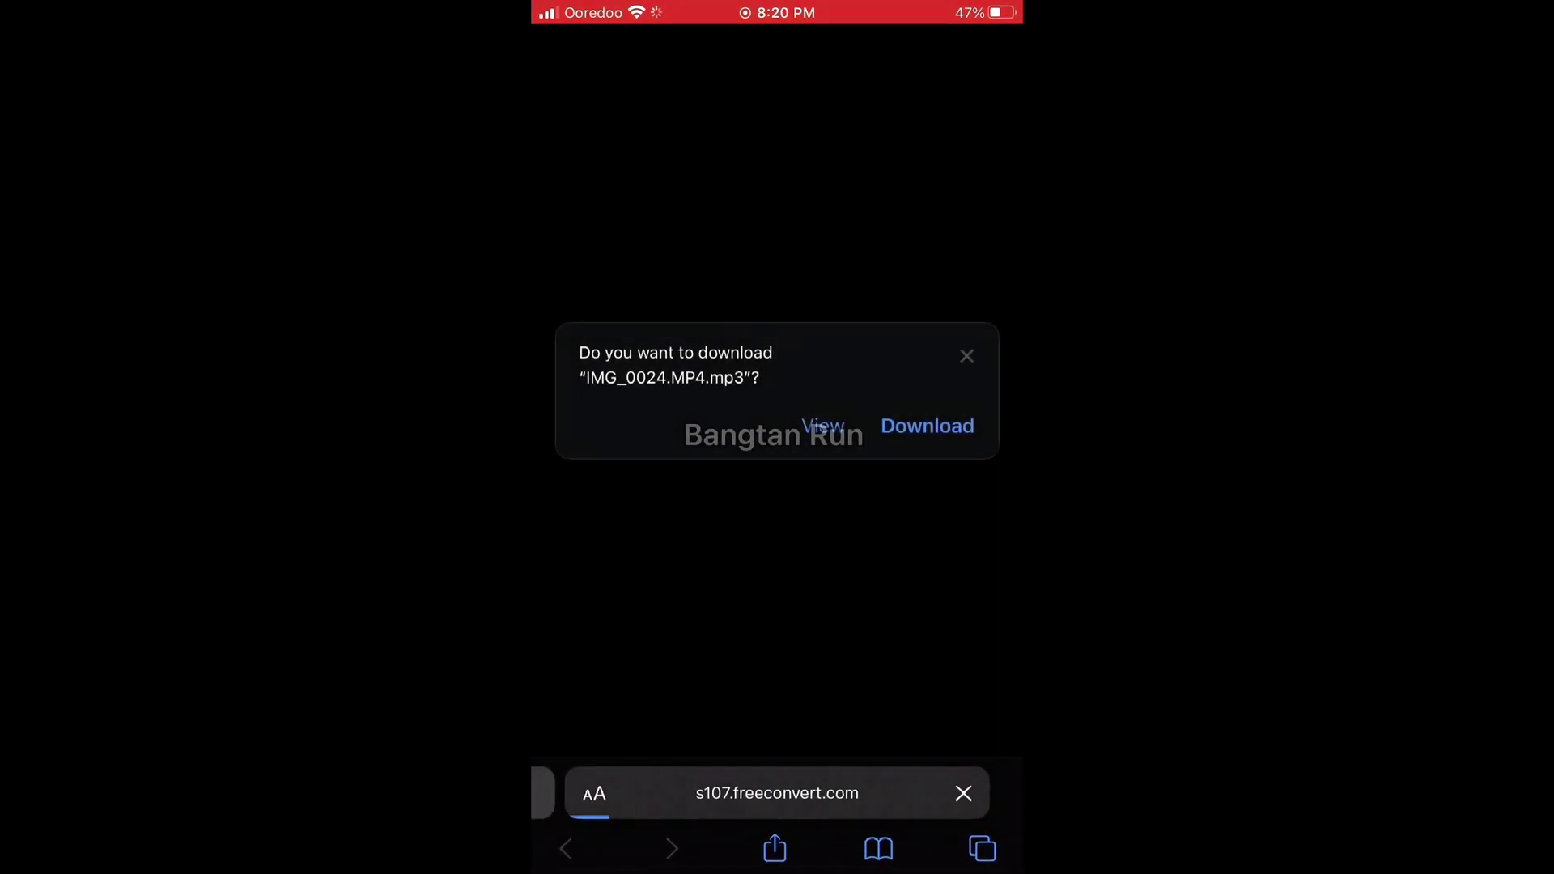
click(926, 424)
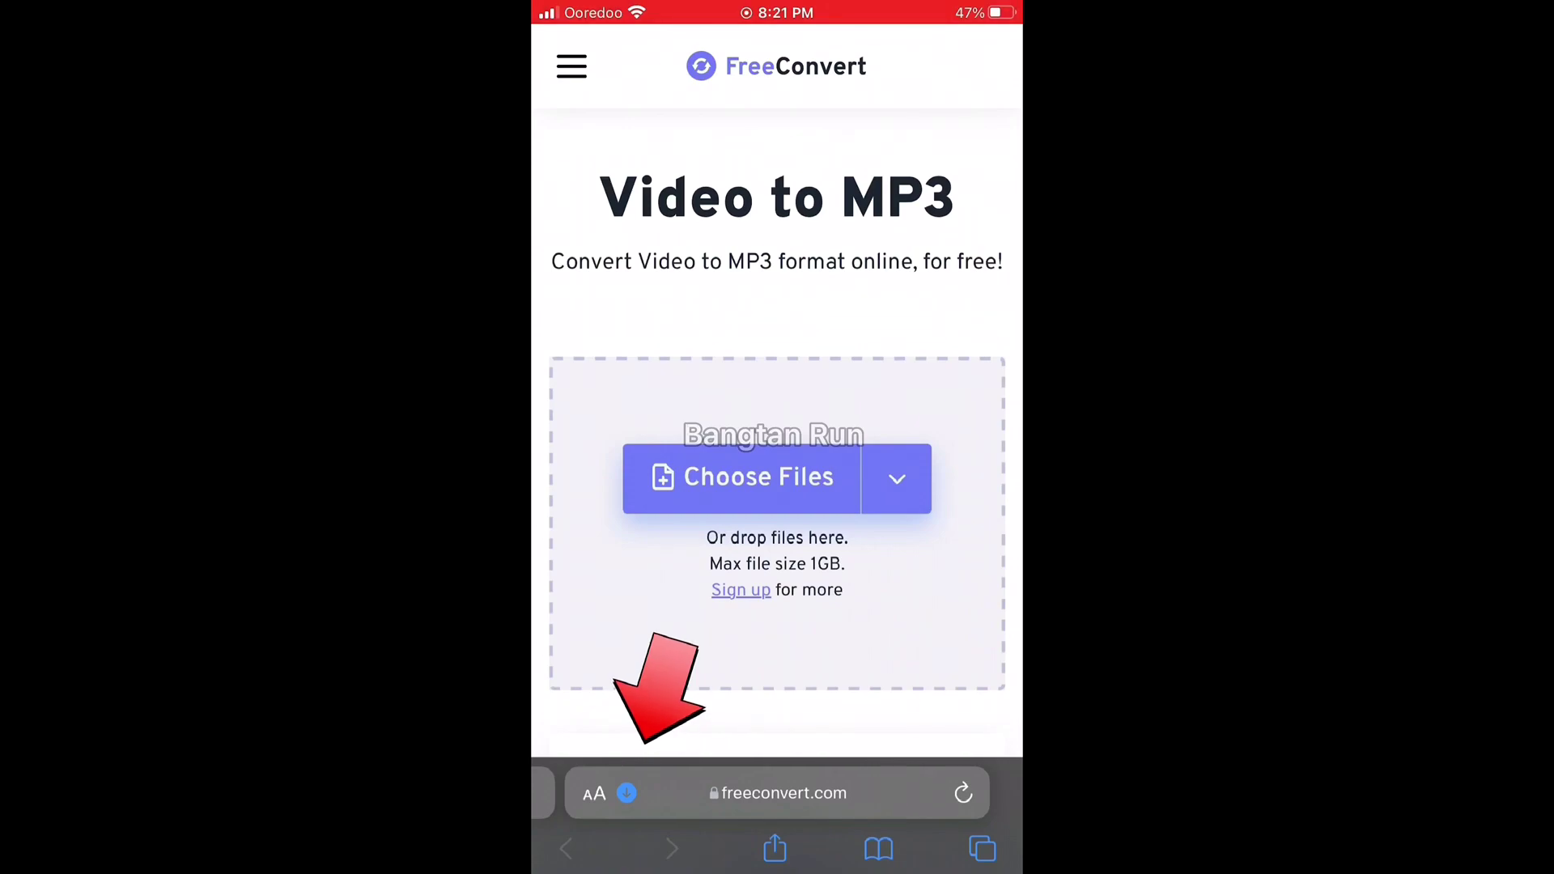
click(595, 793)
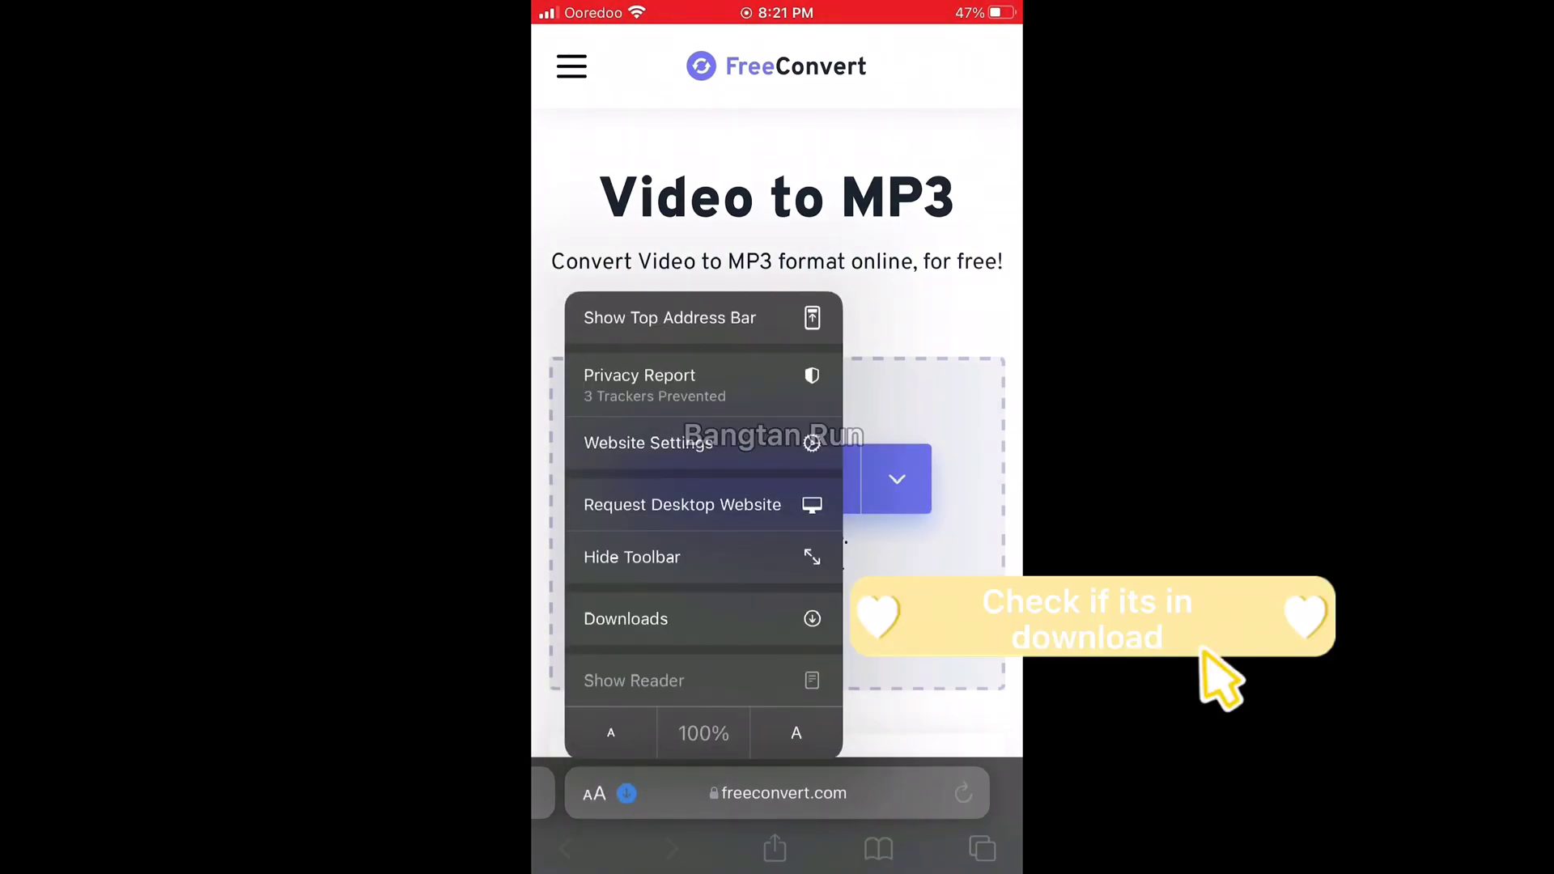
click(626, 618)
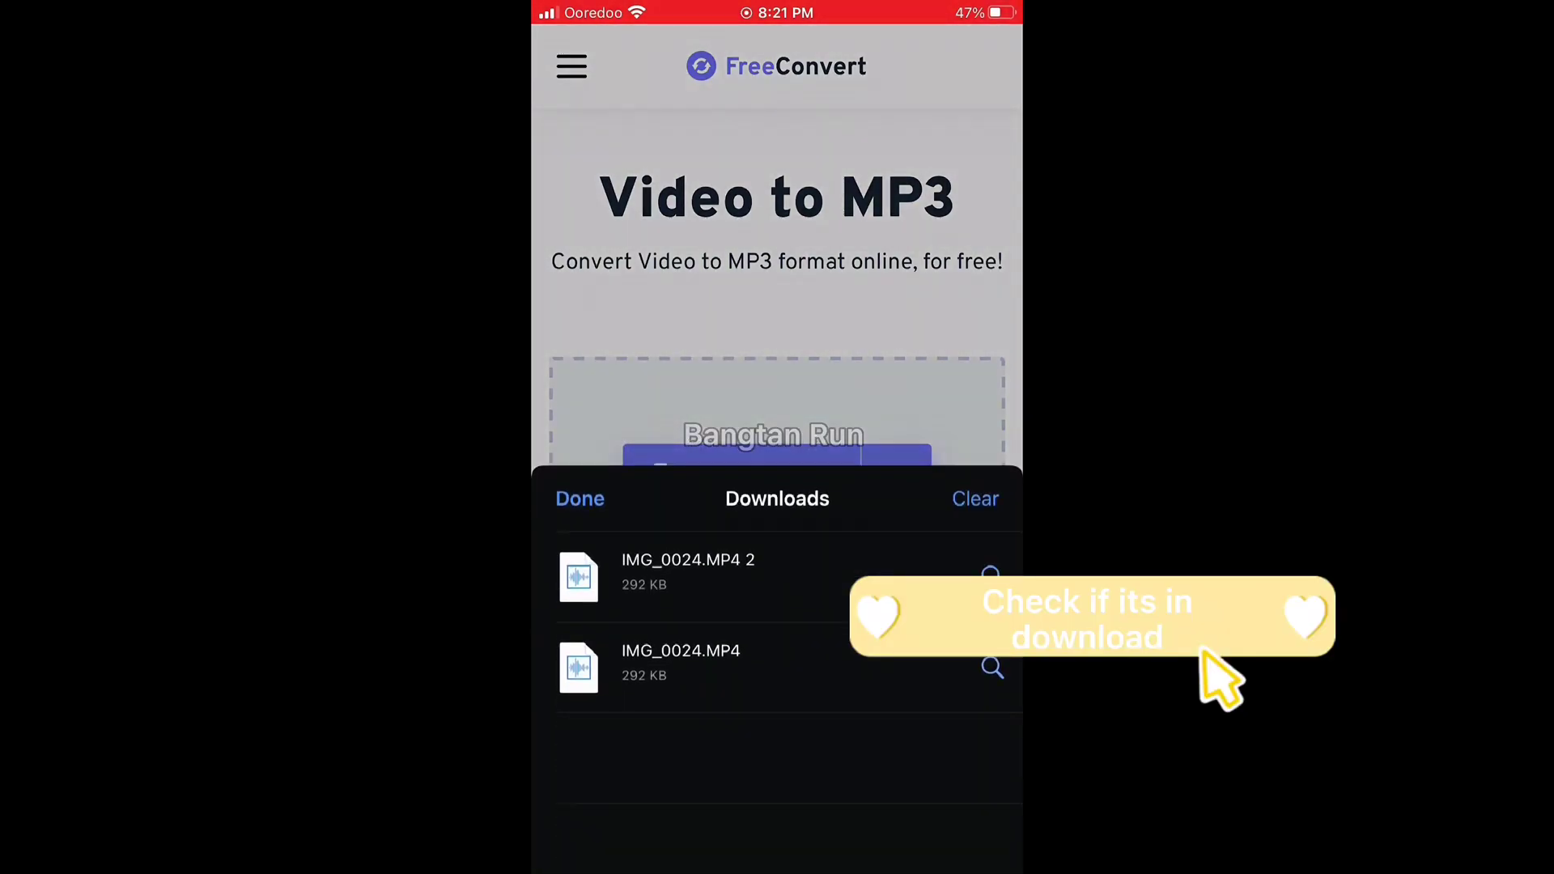
click(579, 446)
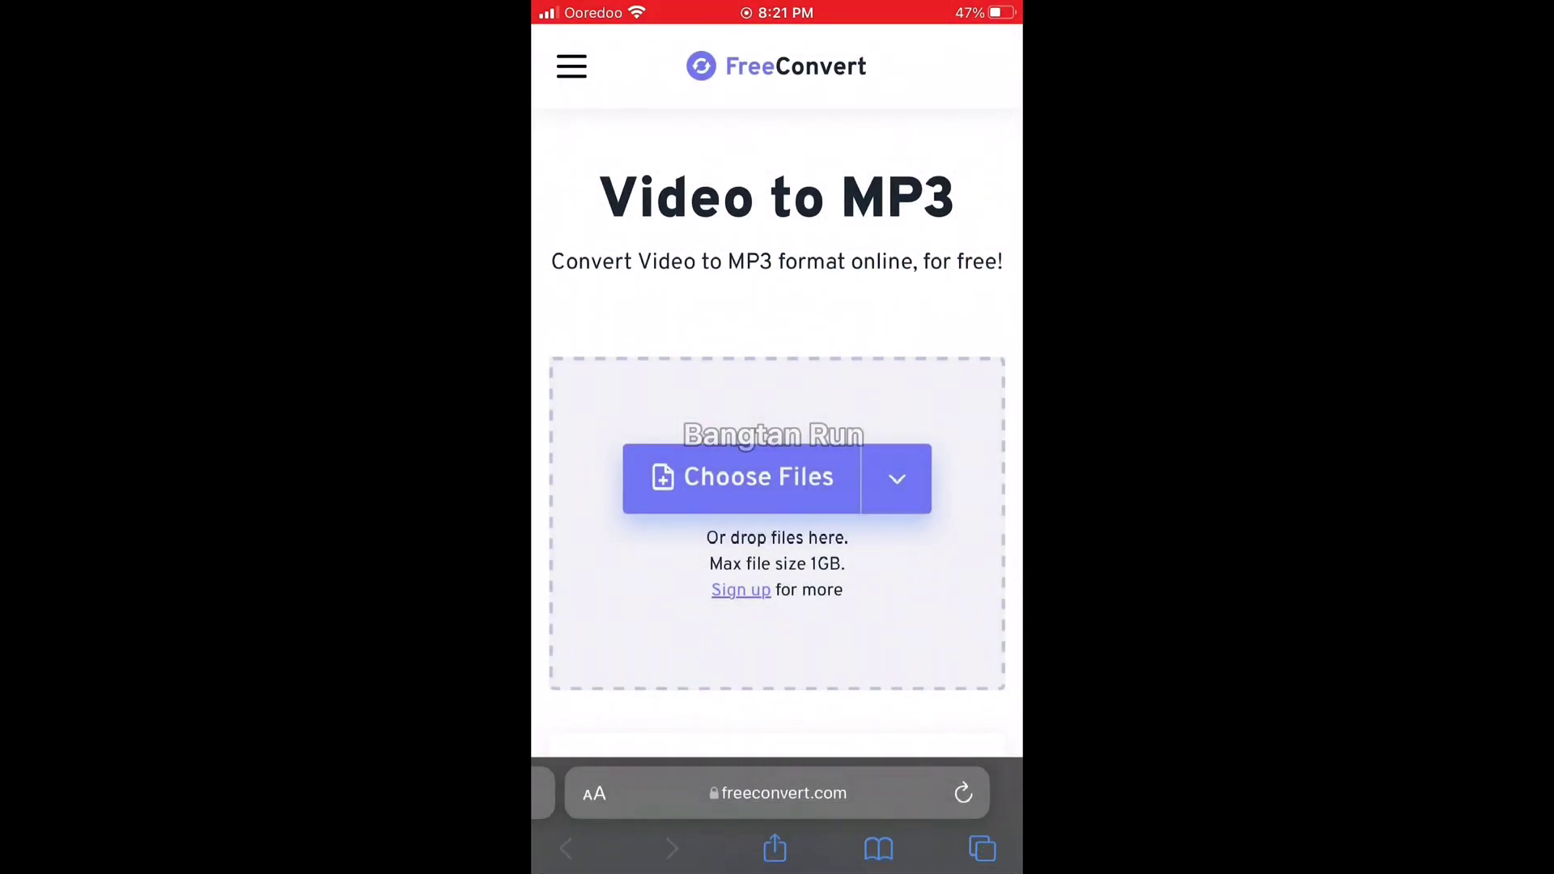
Launch GarageBand from the Productivity folder with the Audio Recorder instrument
drag(777, 865, 778, 547)
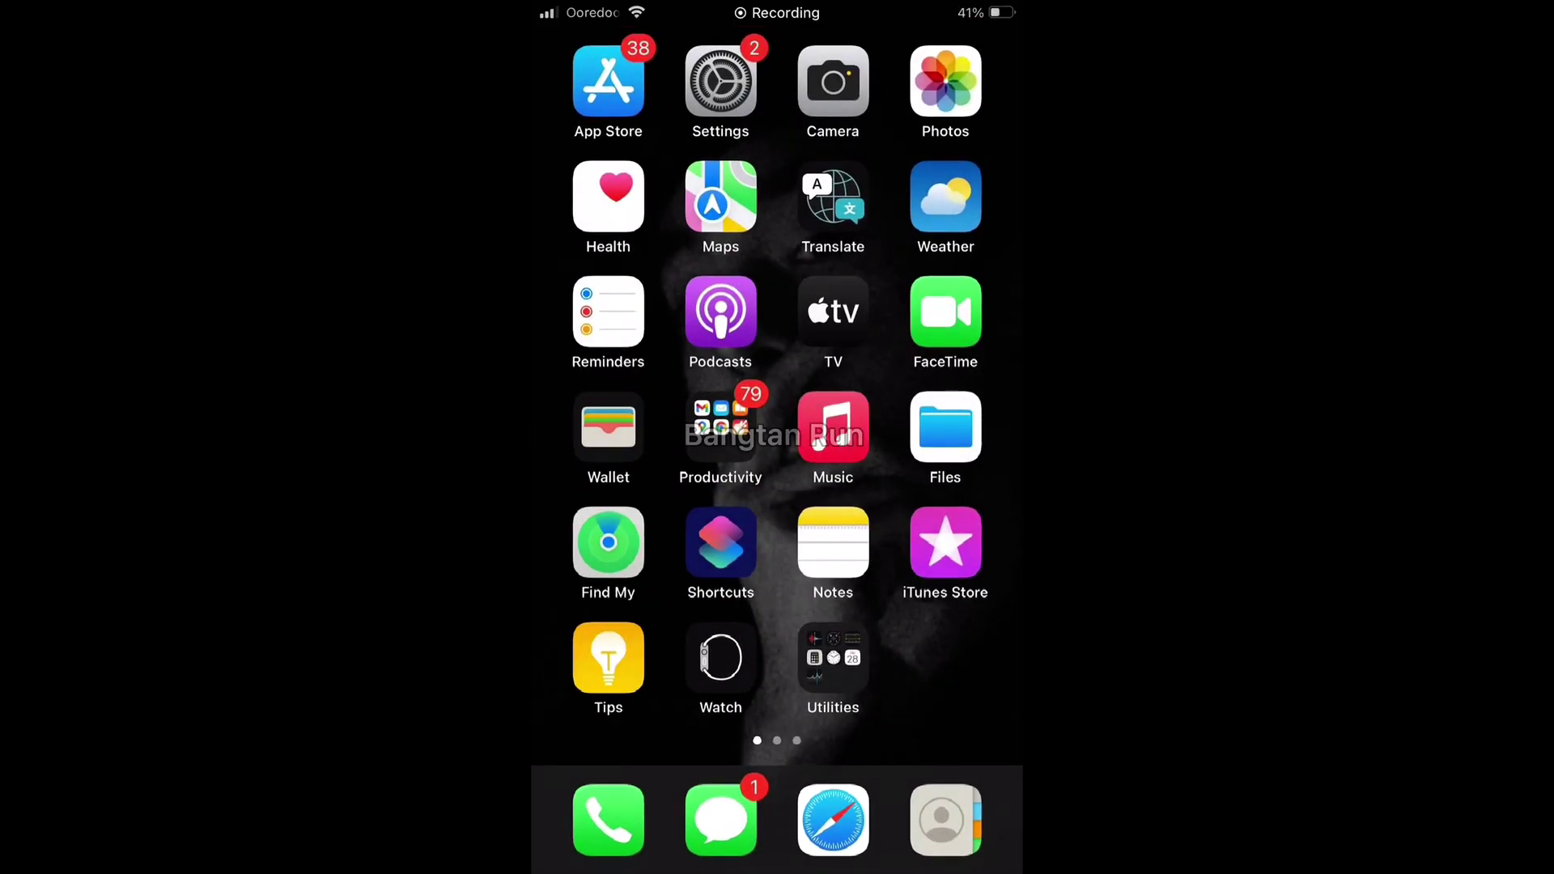
click(721, 437)
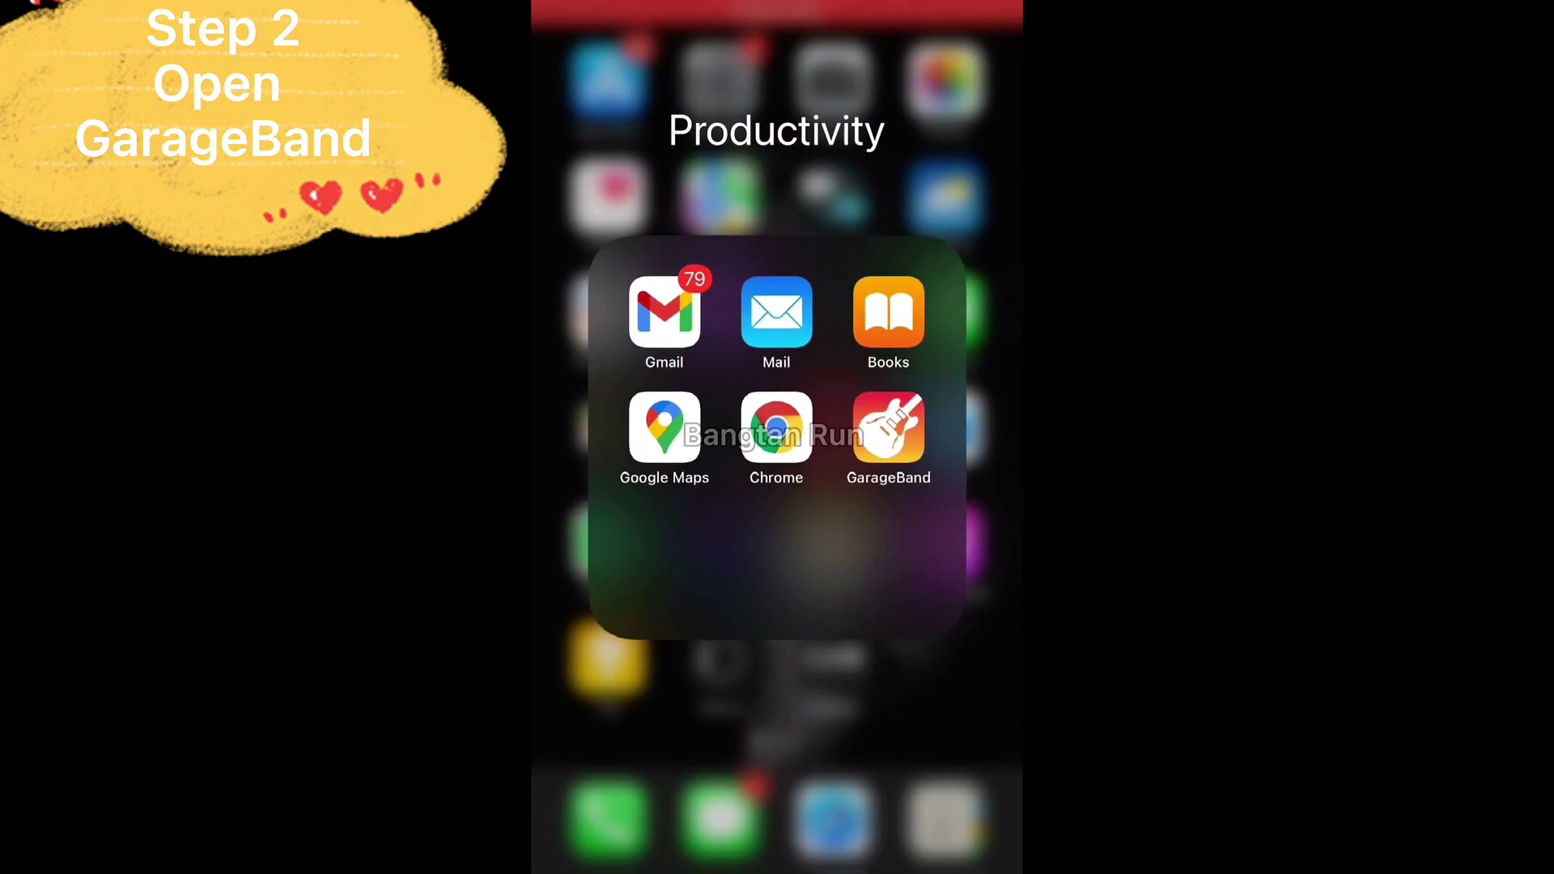
click(887, 434)
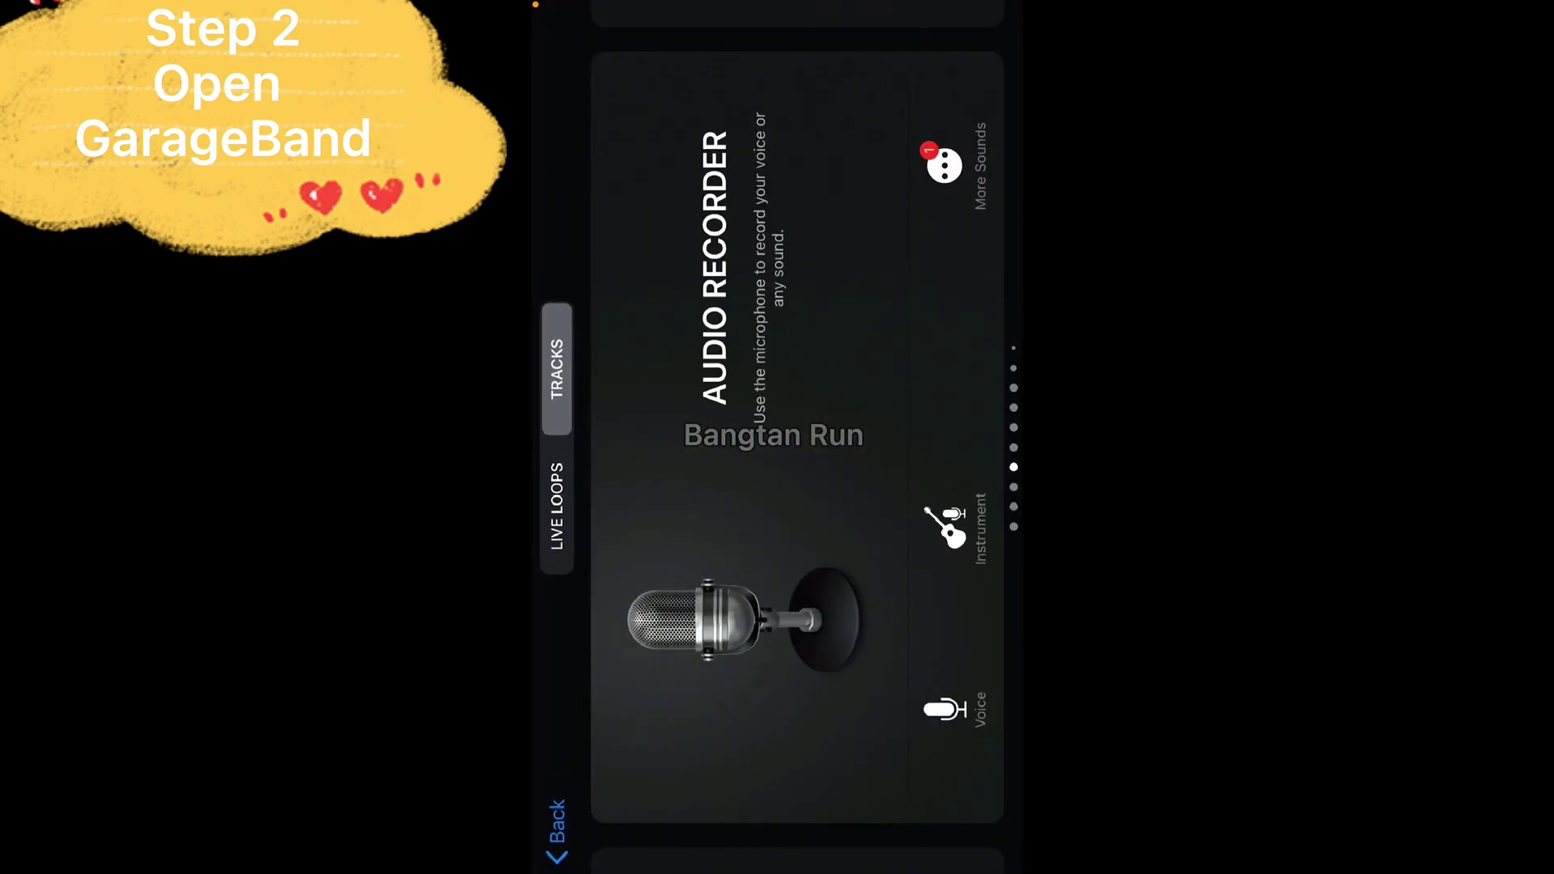
click(743, 620)
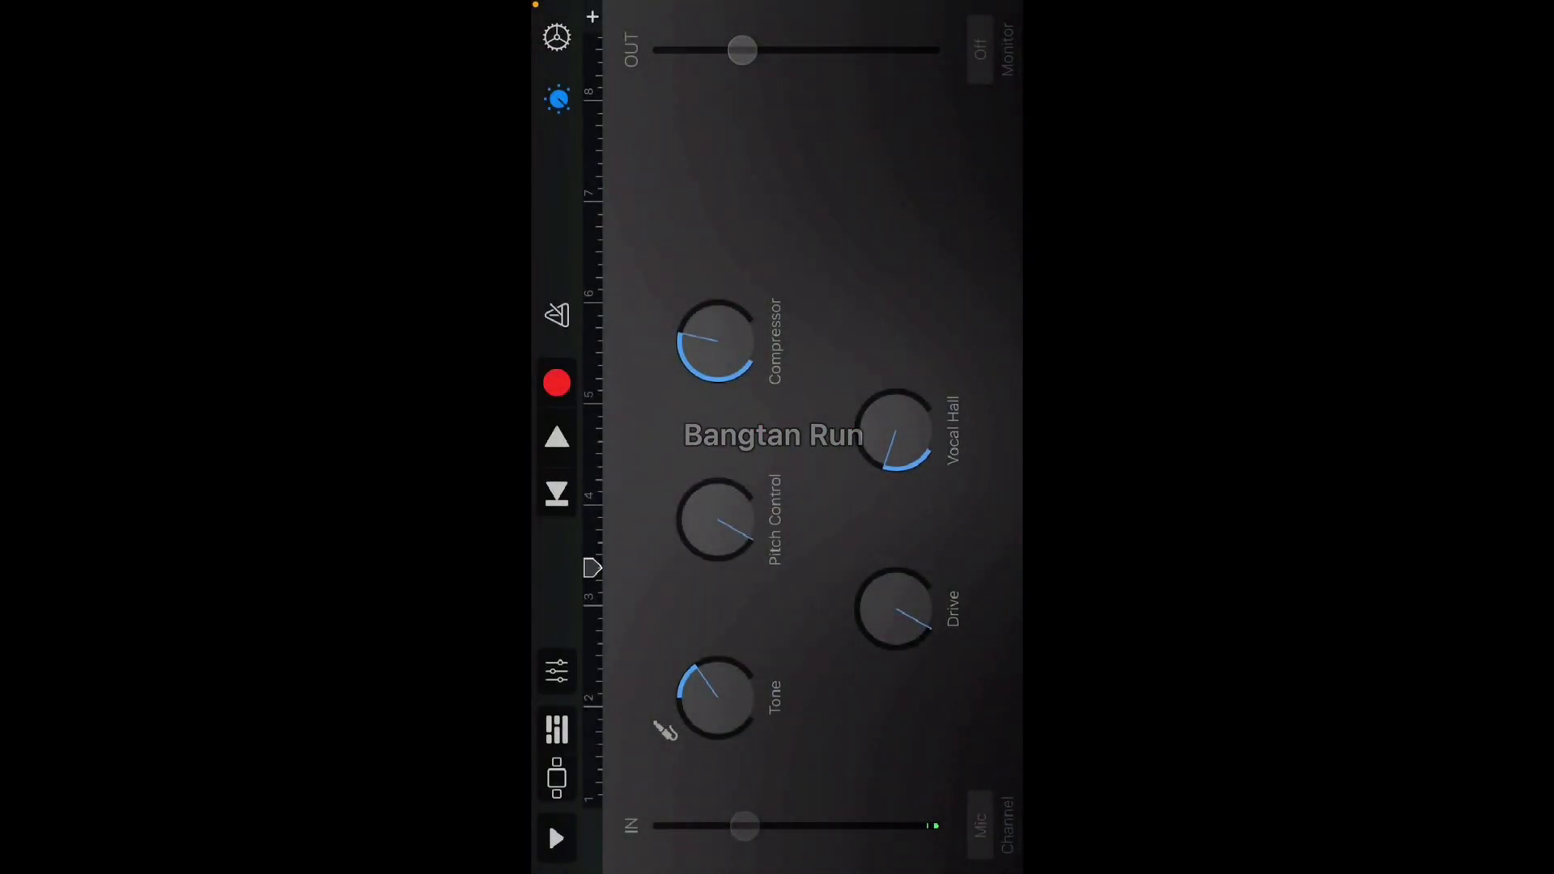
Place the downloaded IMG_0024.MP4 2 audio from Files onto the track in Tracks view
click(556, 728)
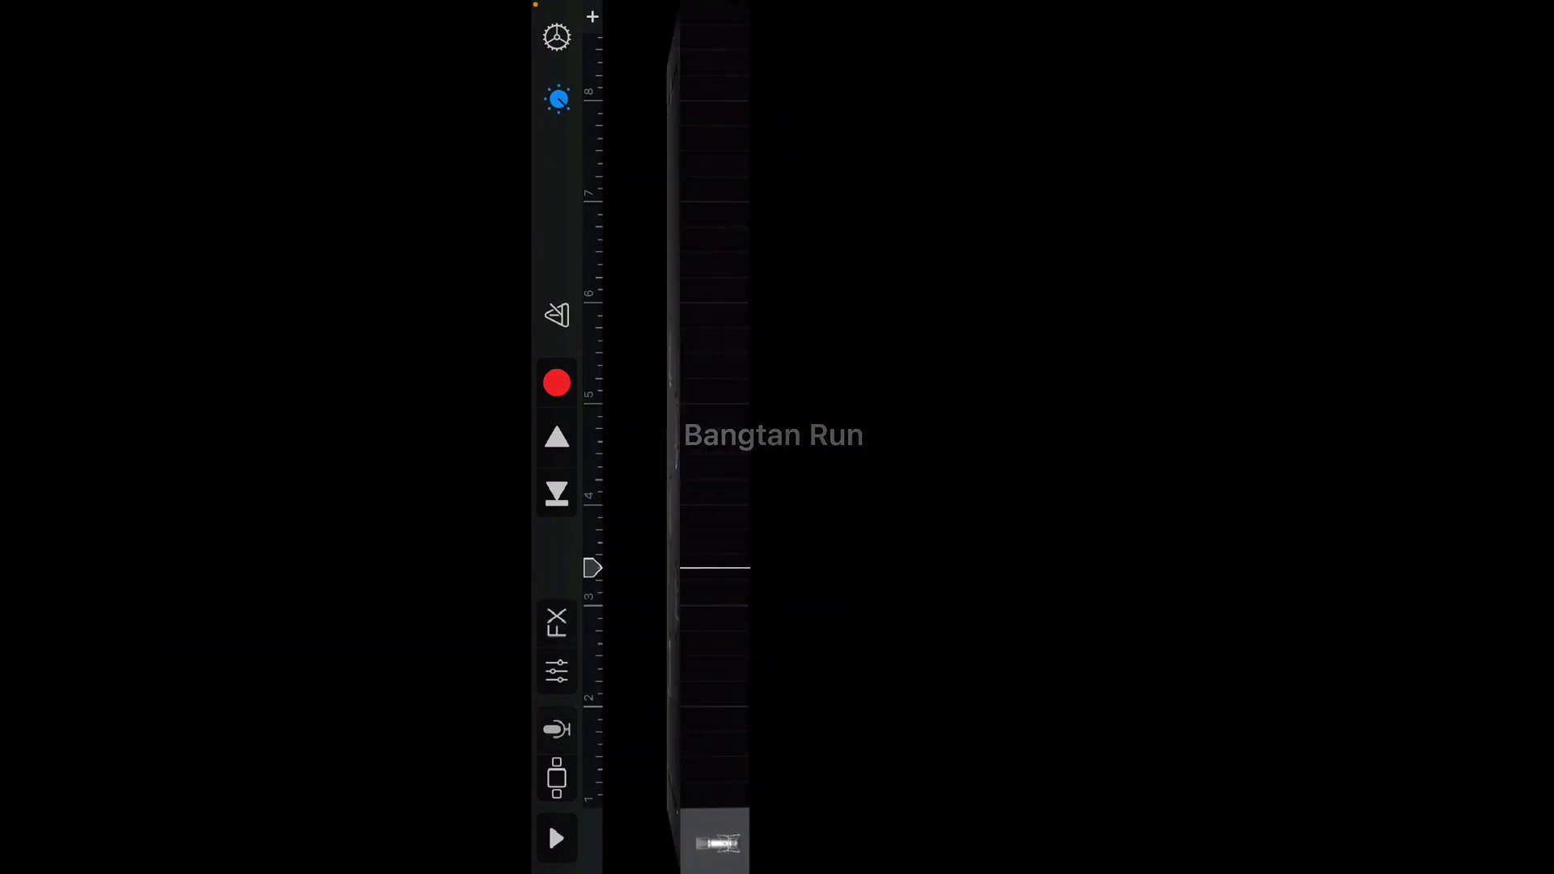
click(556, 100)
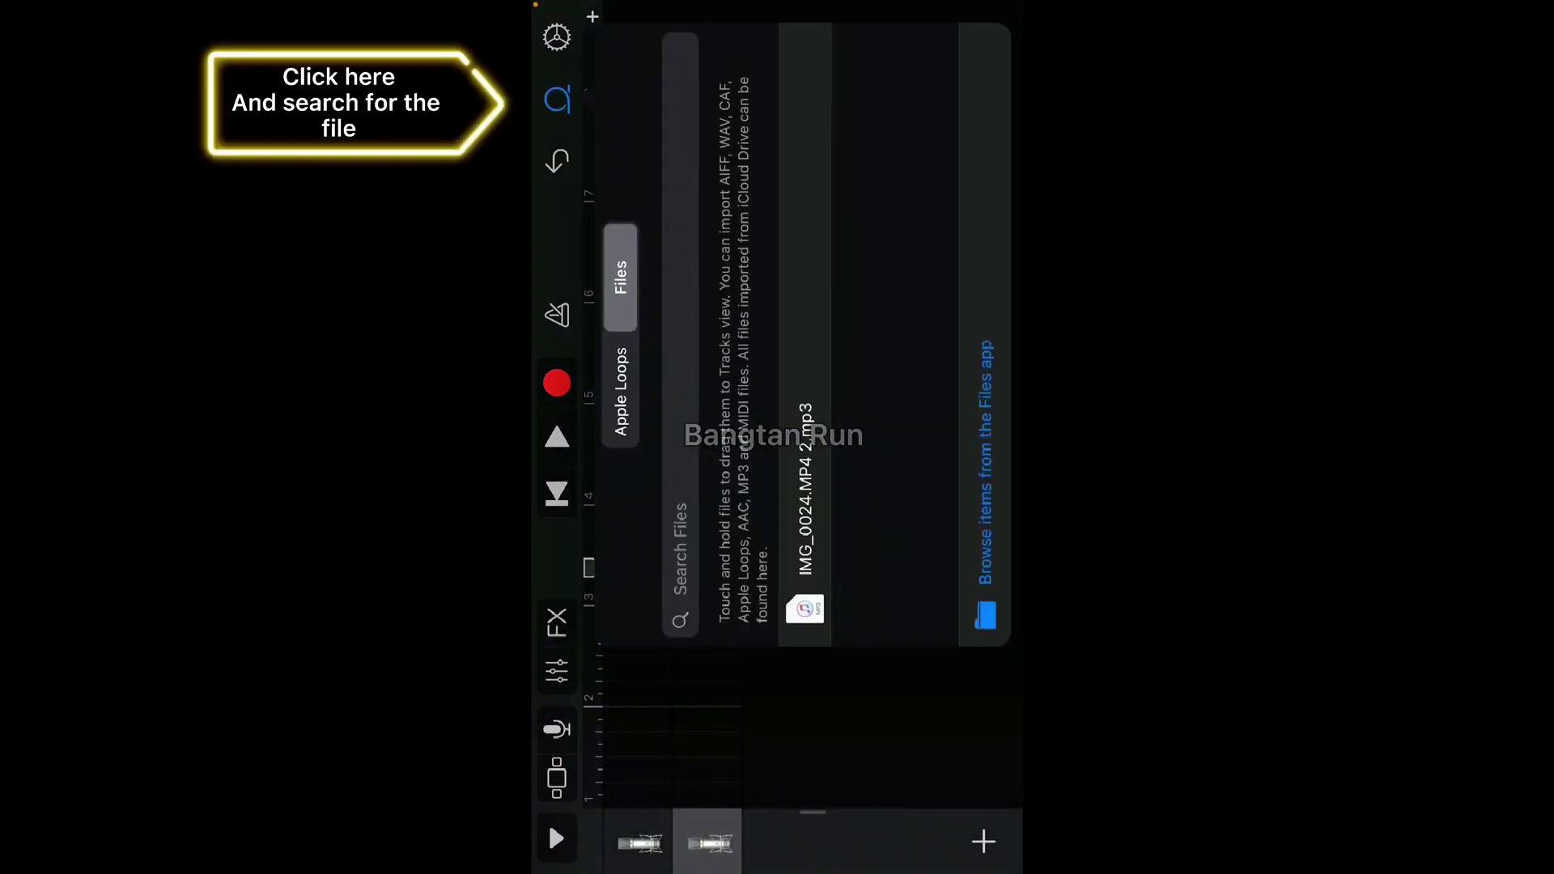
click(985, 463)
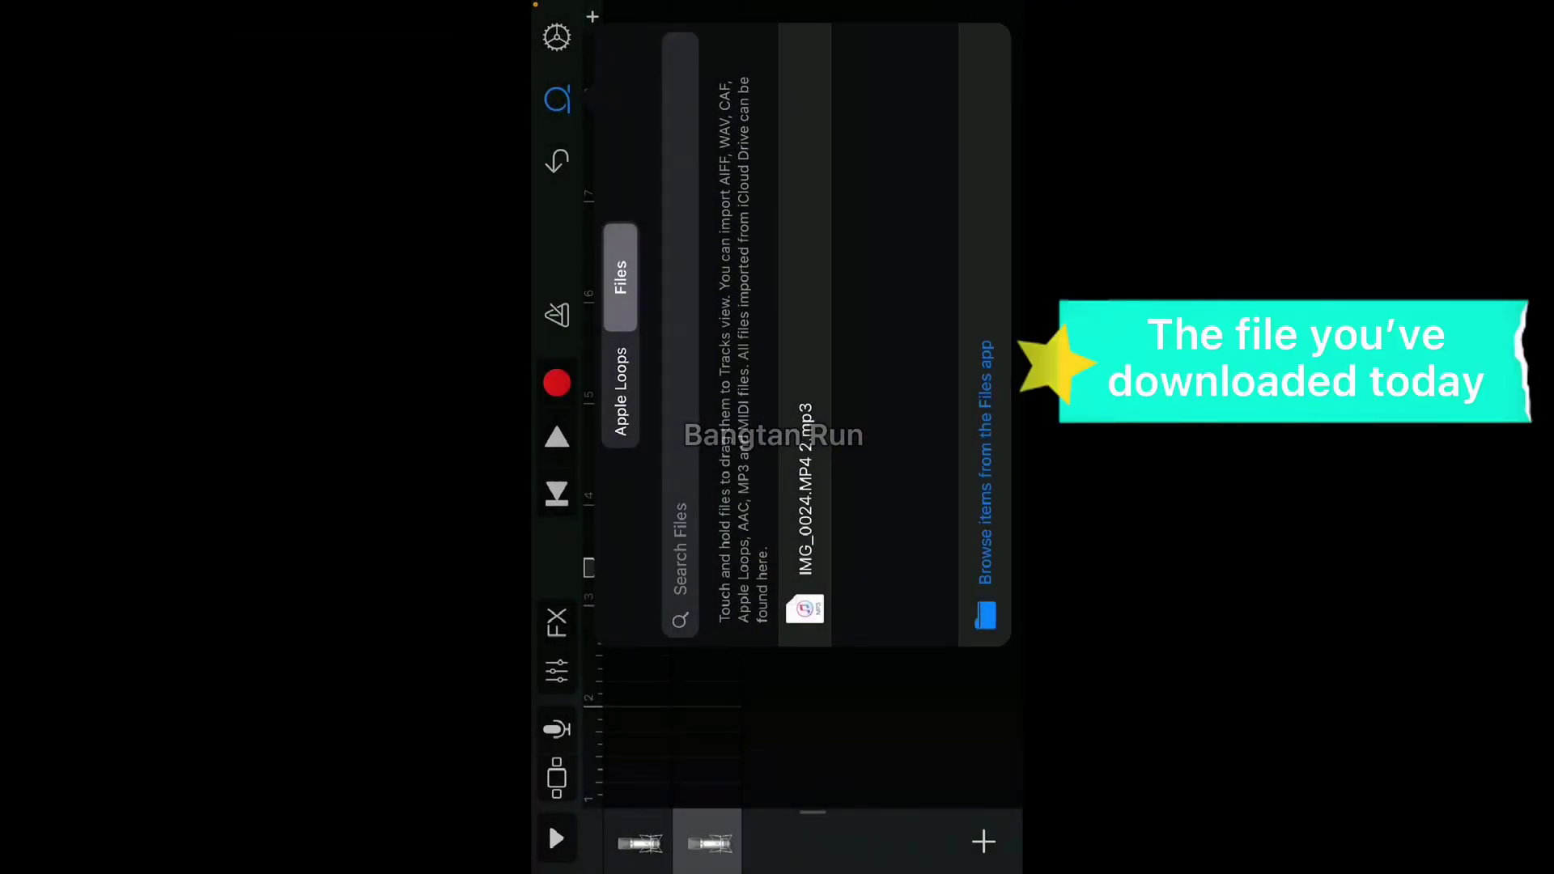
mouse_move(804, 547)
mouse_down()
mouse_move(708, 364)
mouse_move(638, 566)
mouse_up()
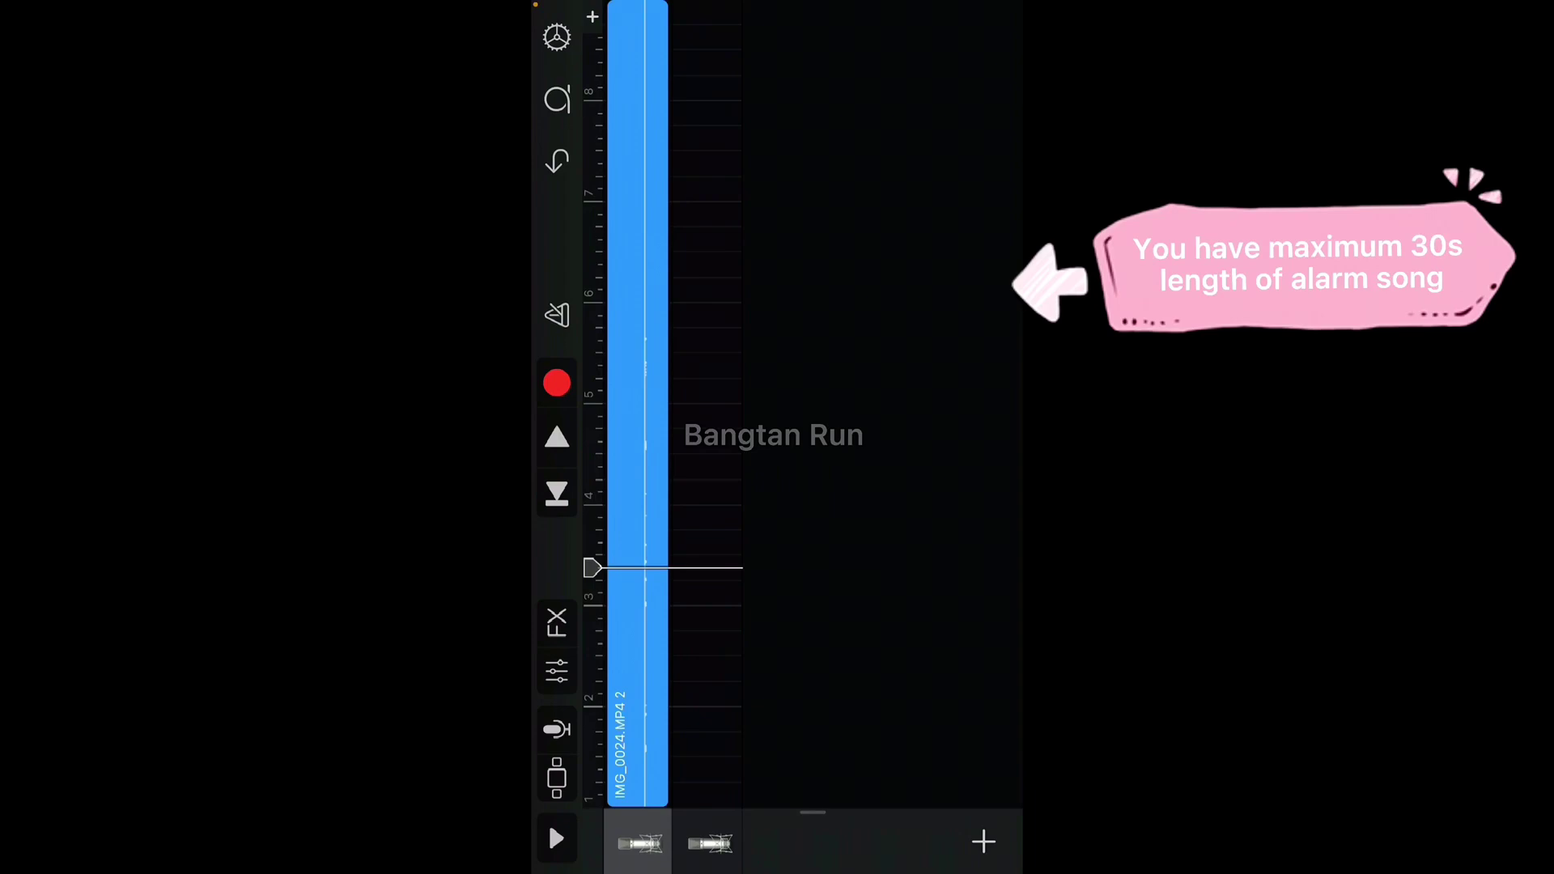
Set Section A to a manual length of 9 bars
click(593, 17)
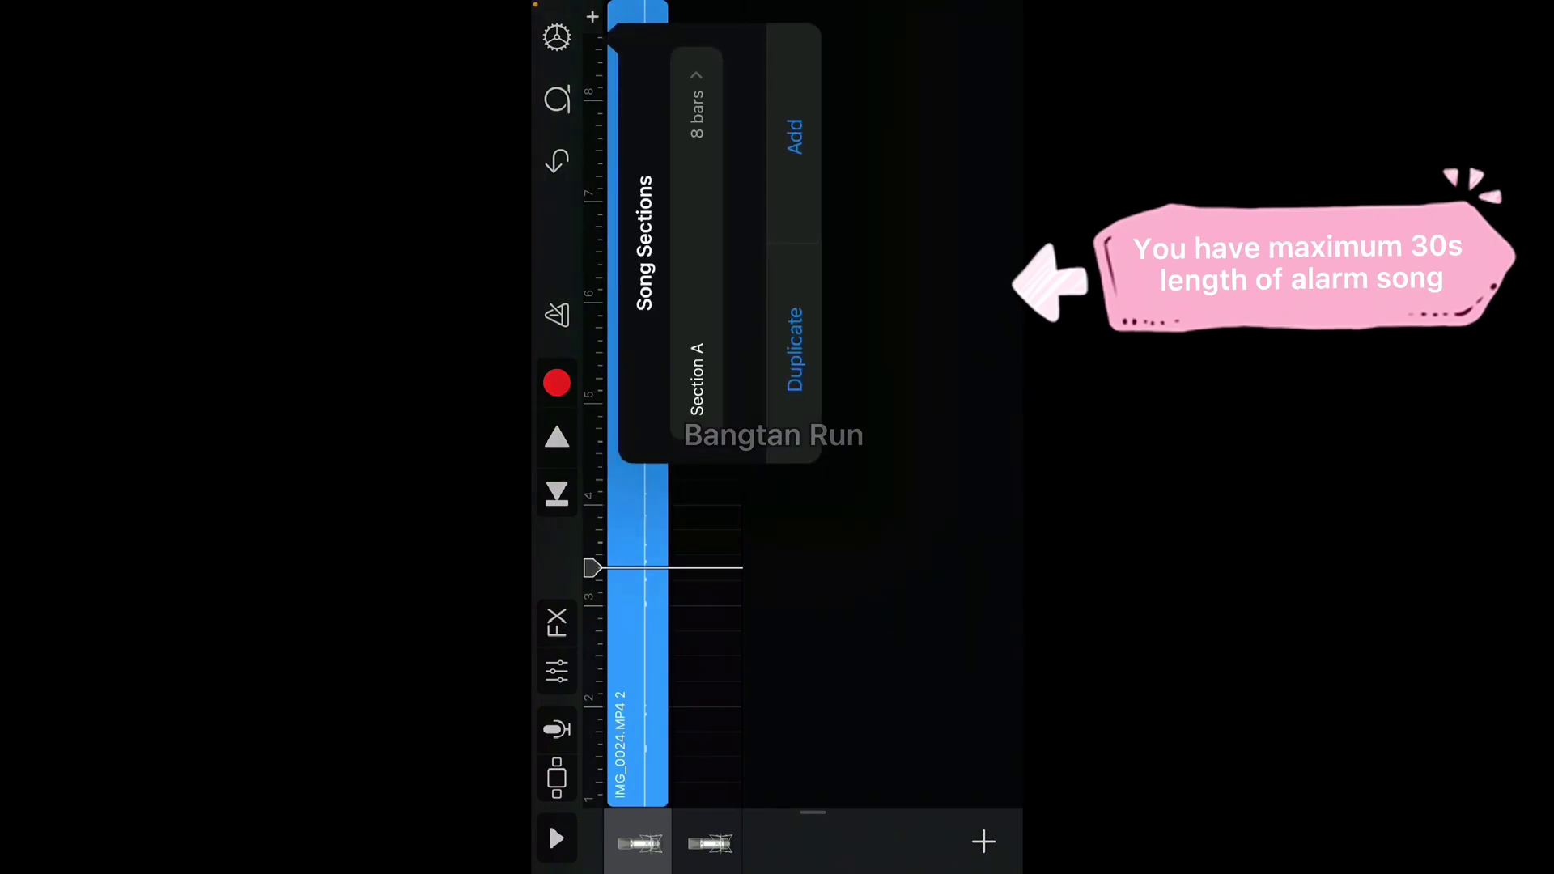
click(697, 243)
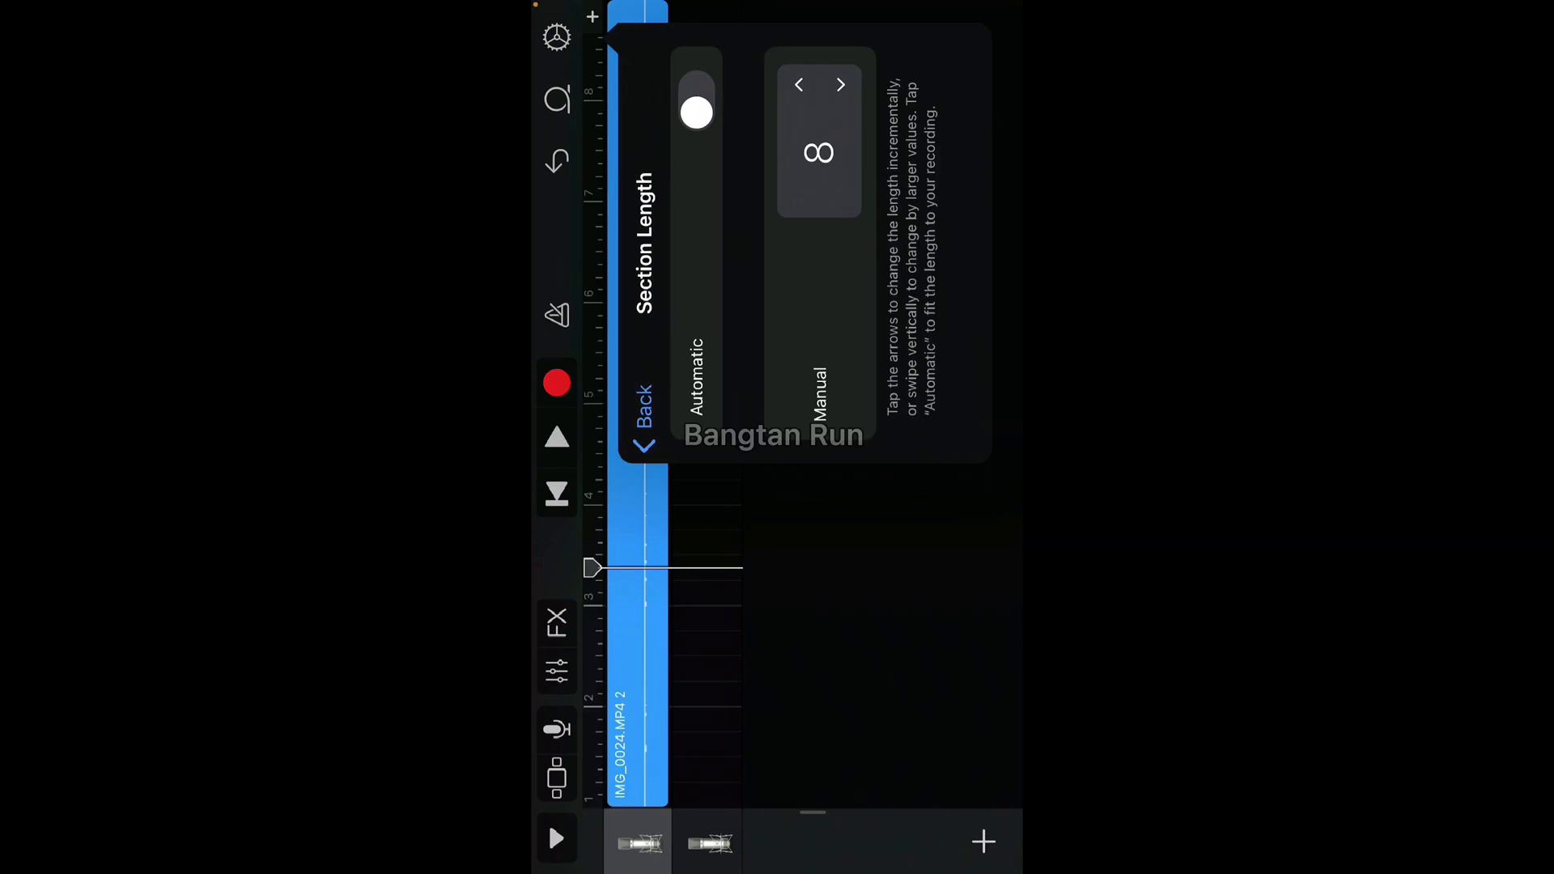
click(840, 84)
click(841, 84)
click(851, 607)
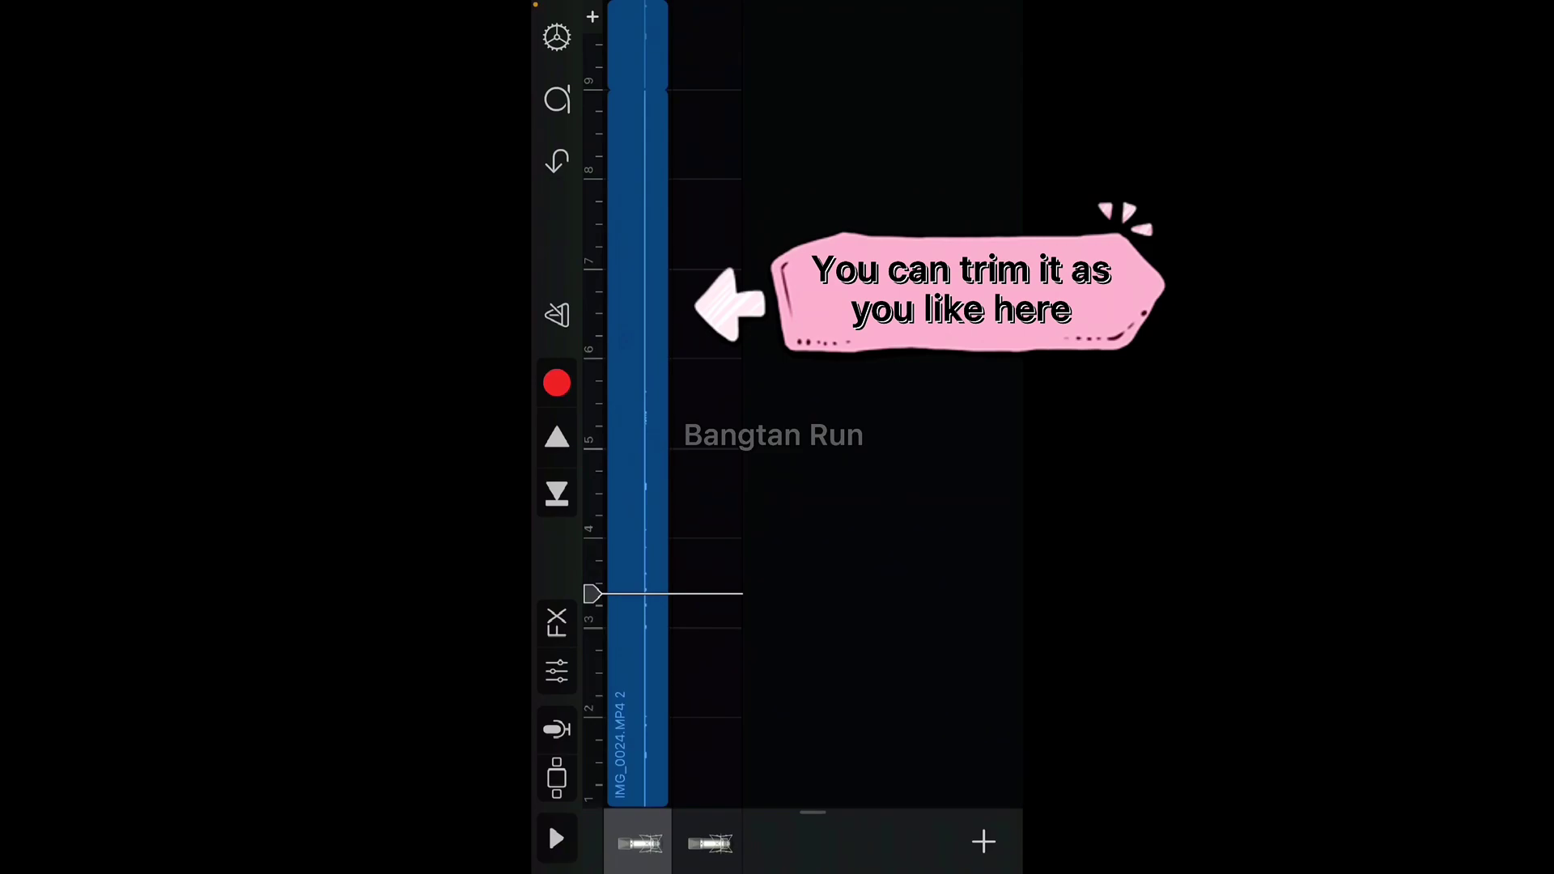
Bring up the Share options for the Enhypen song in My Songs
click(556, 837)
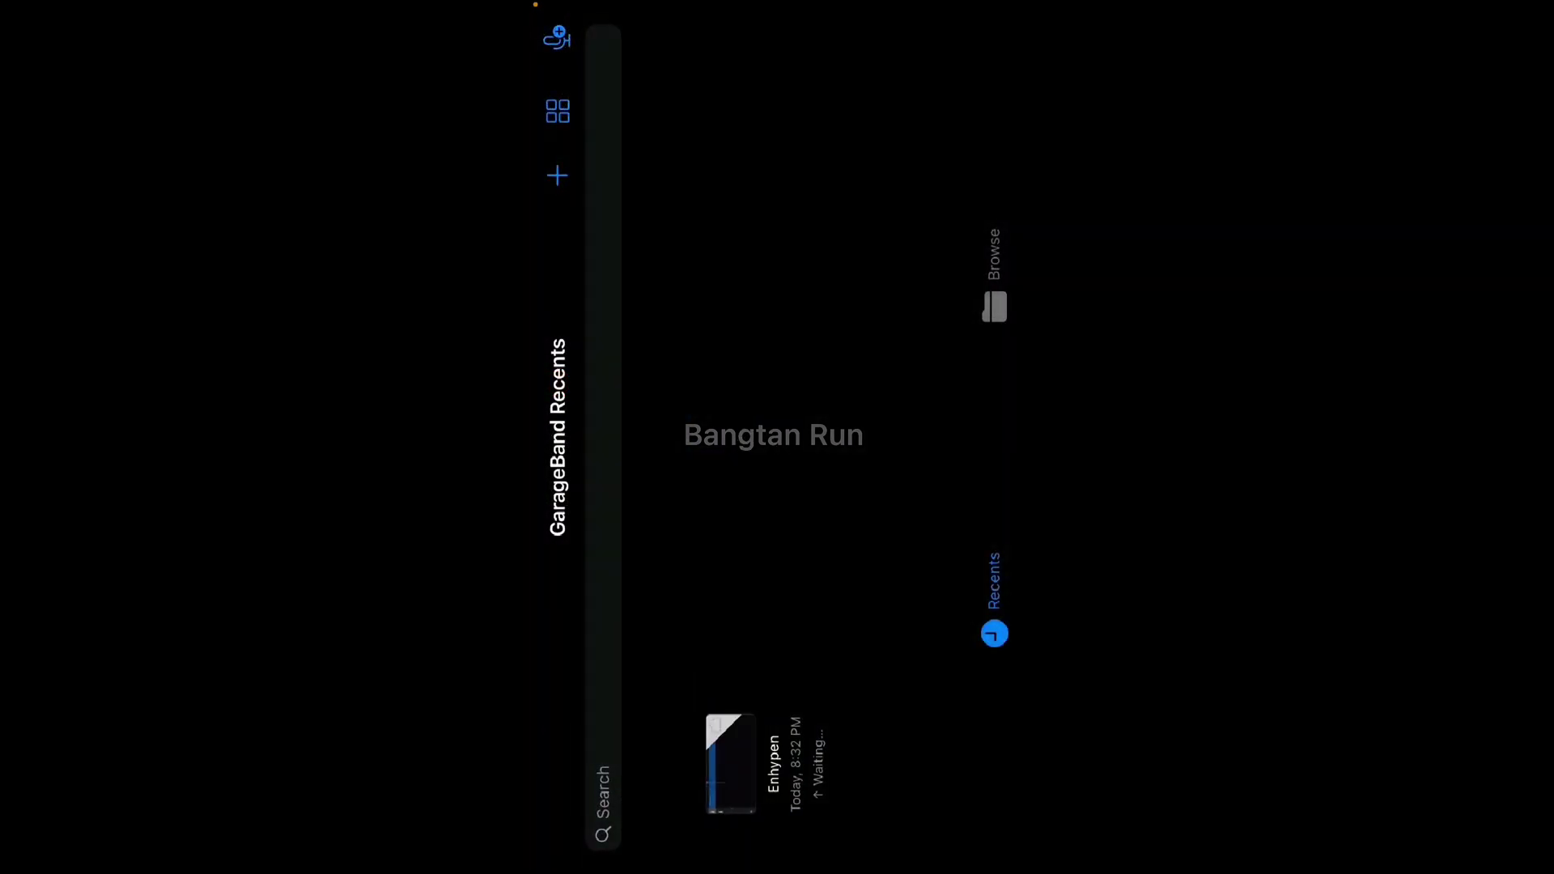
click(730, 765)
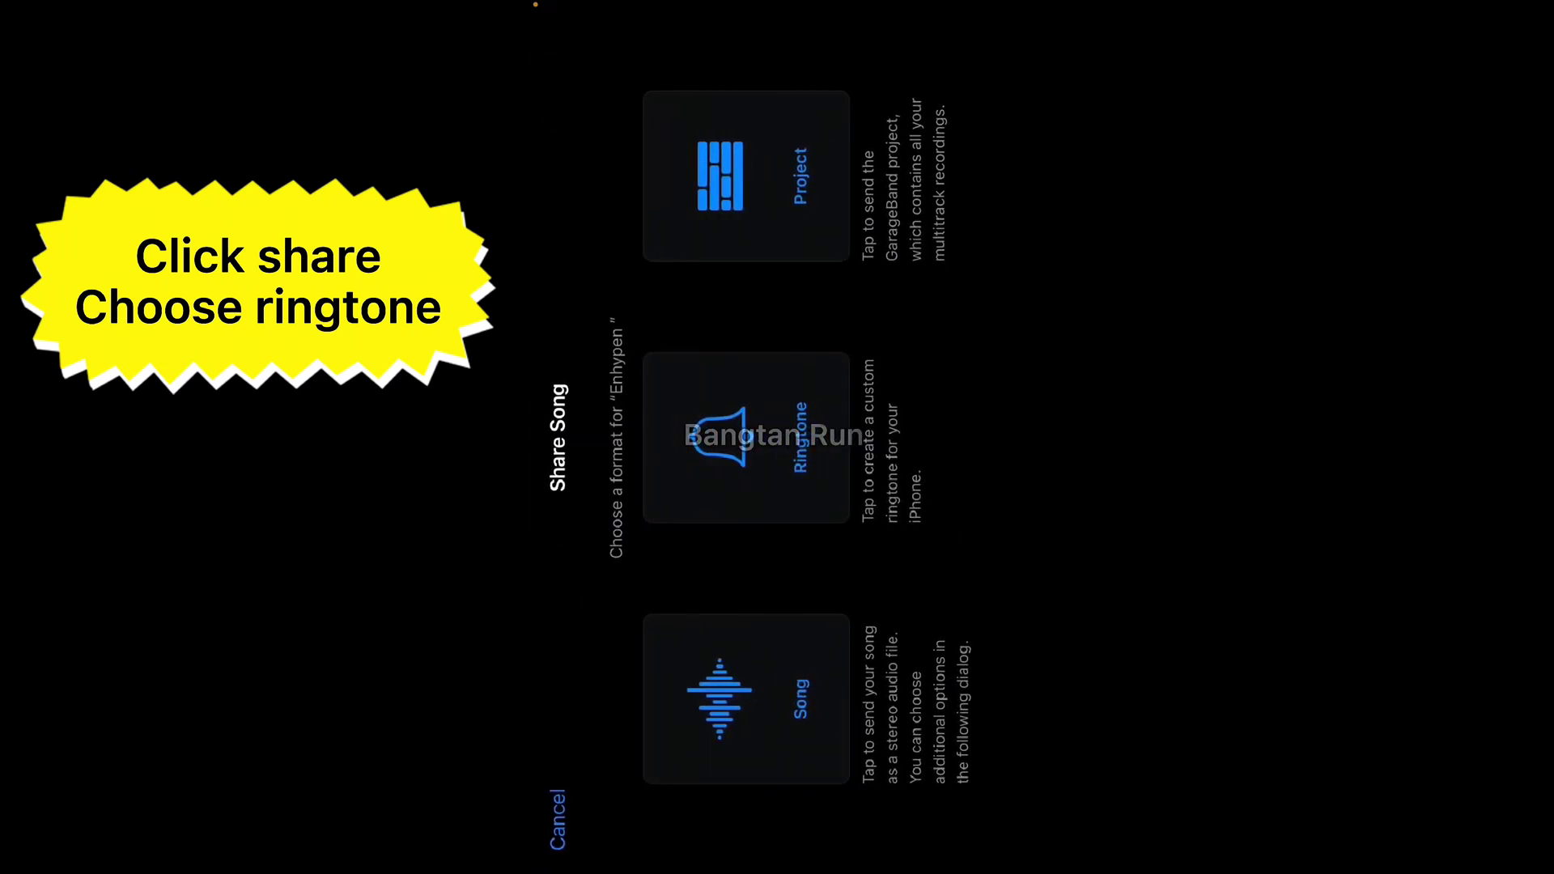
Export the song as a ringtone named 'Bts'
click(746, 438)
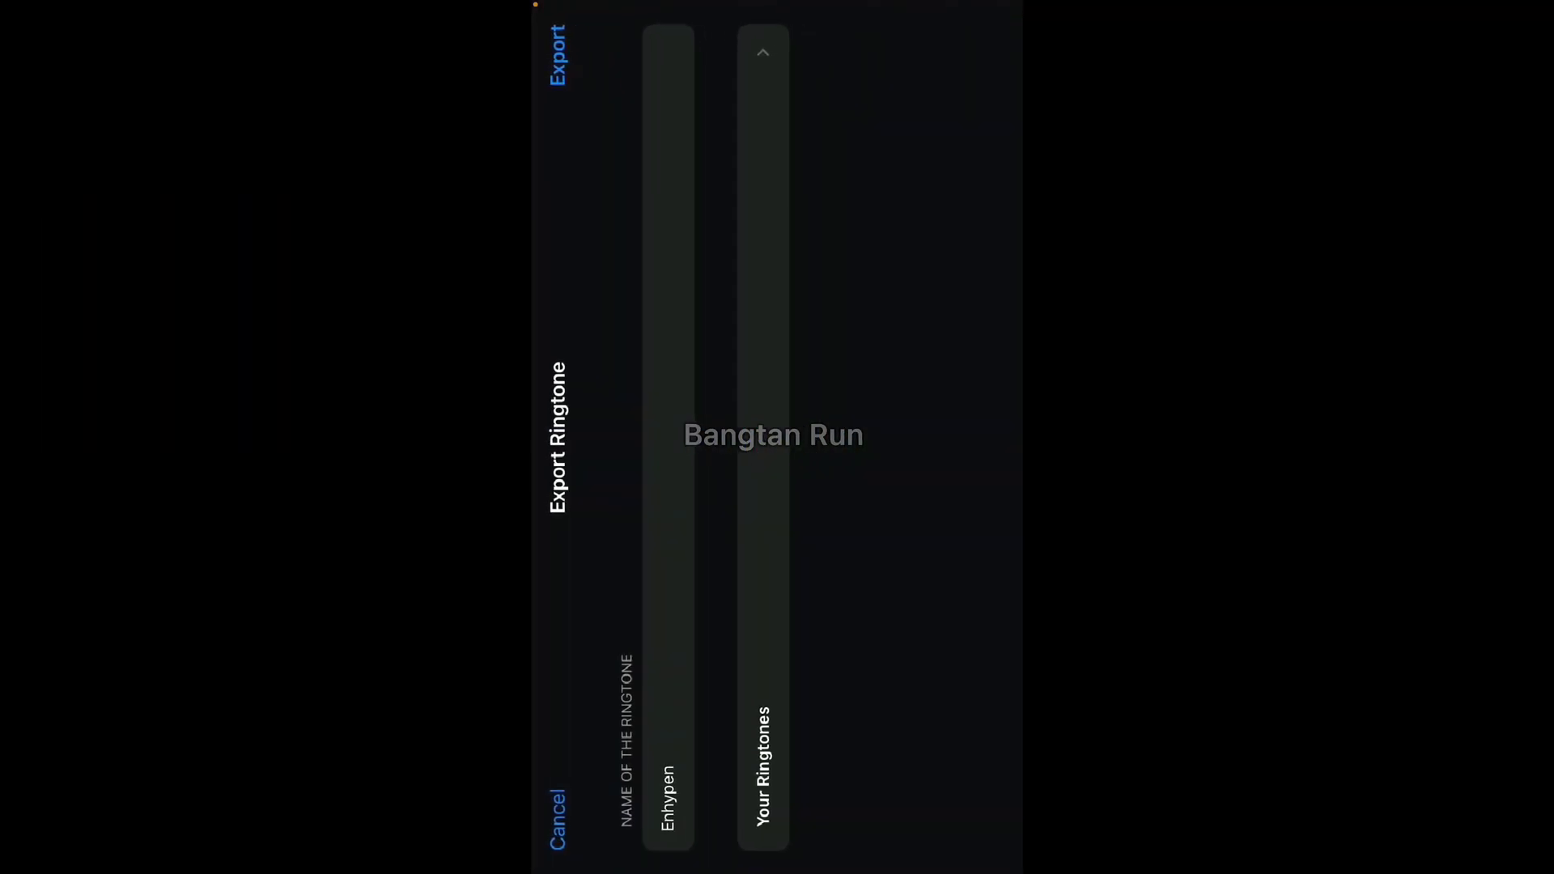
click(668, 795)
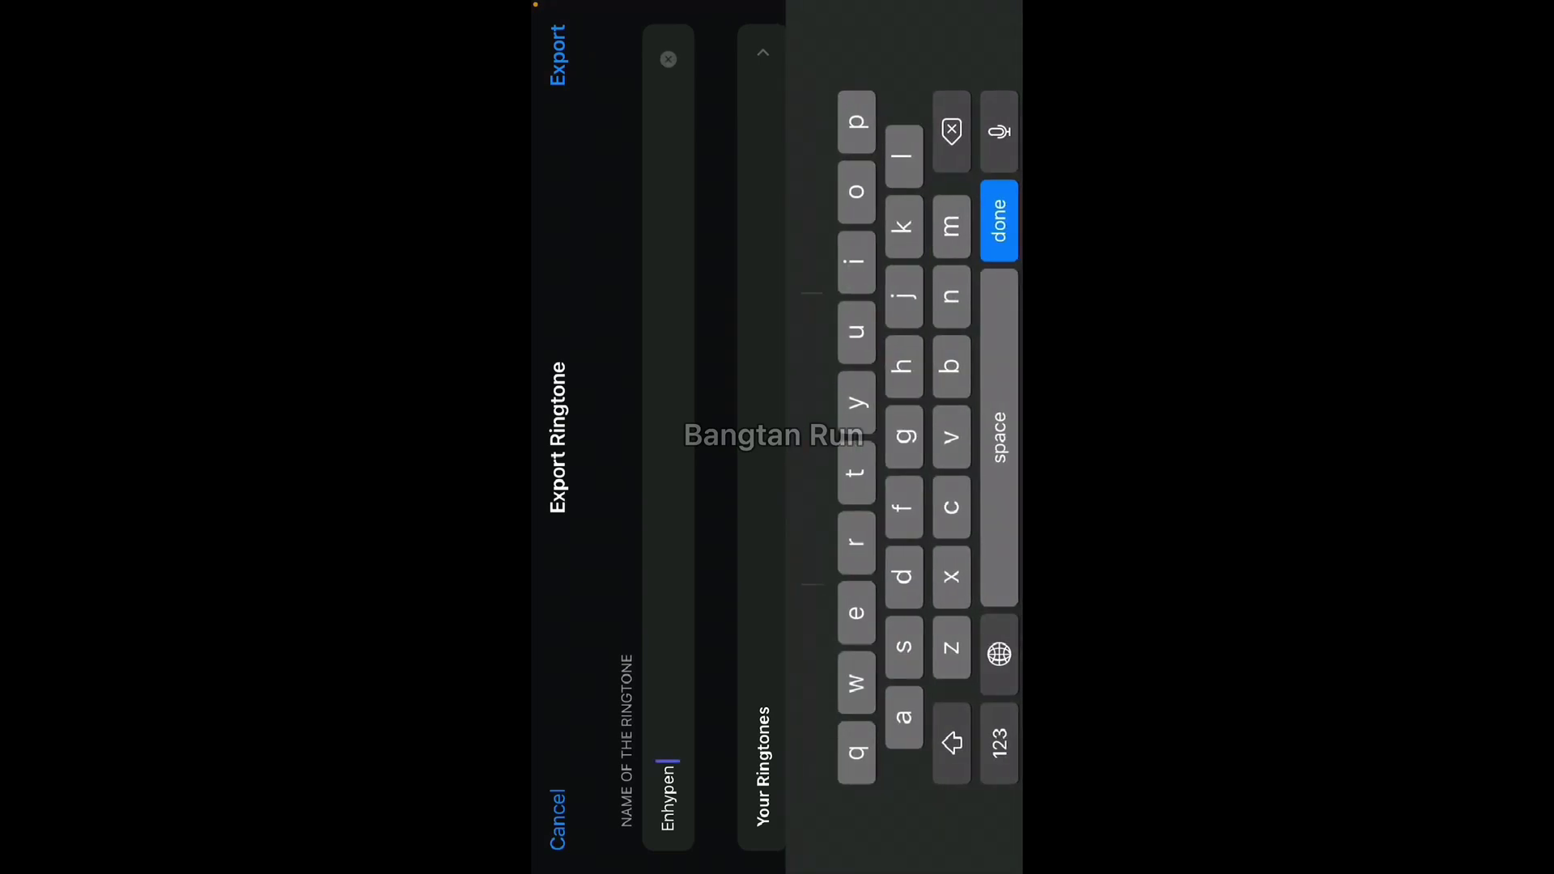
click(669, 59)
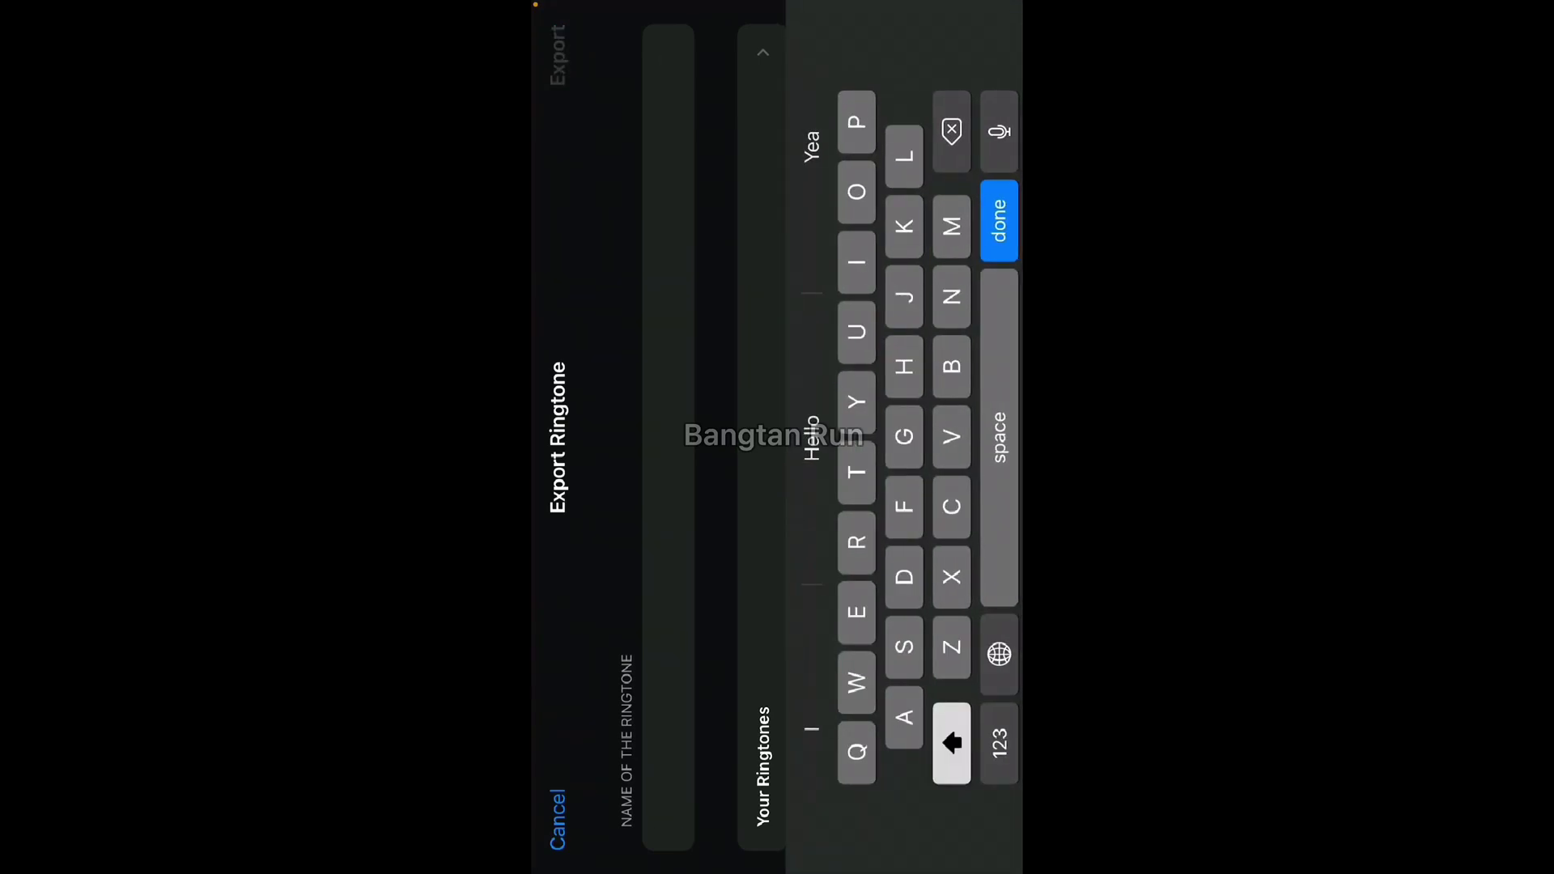
text(Bts)
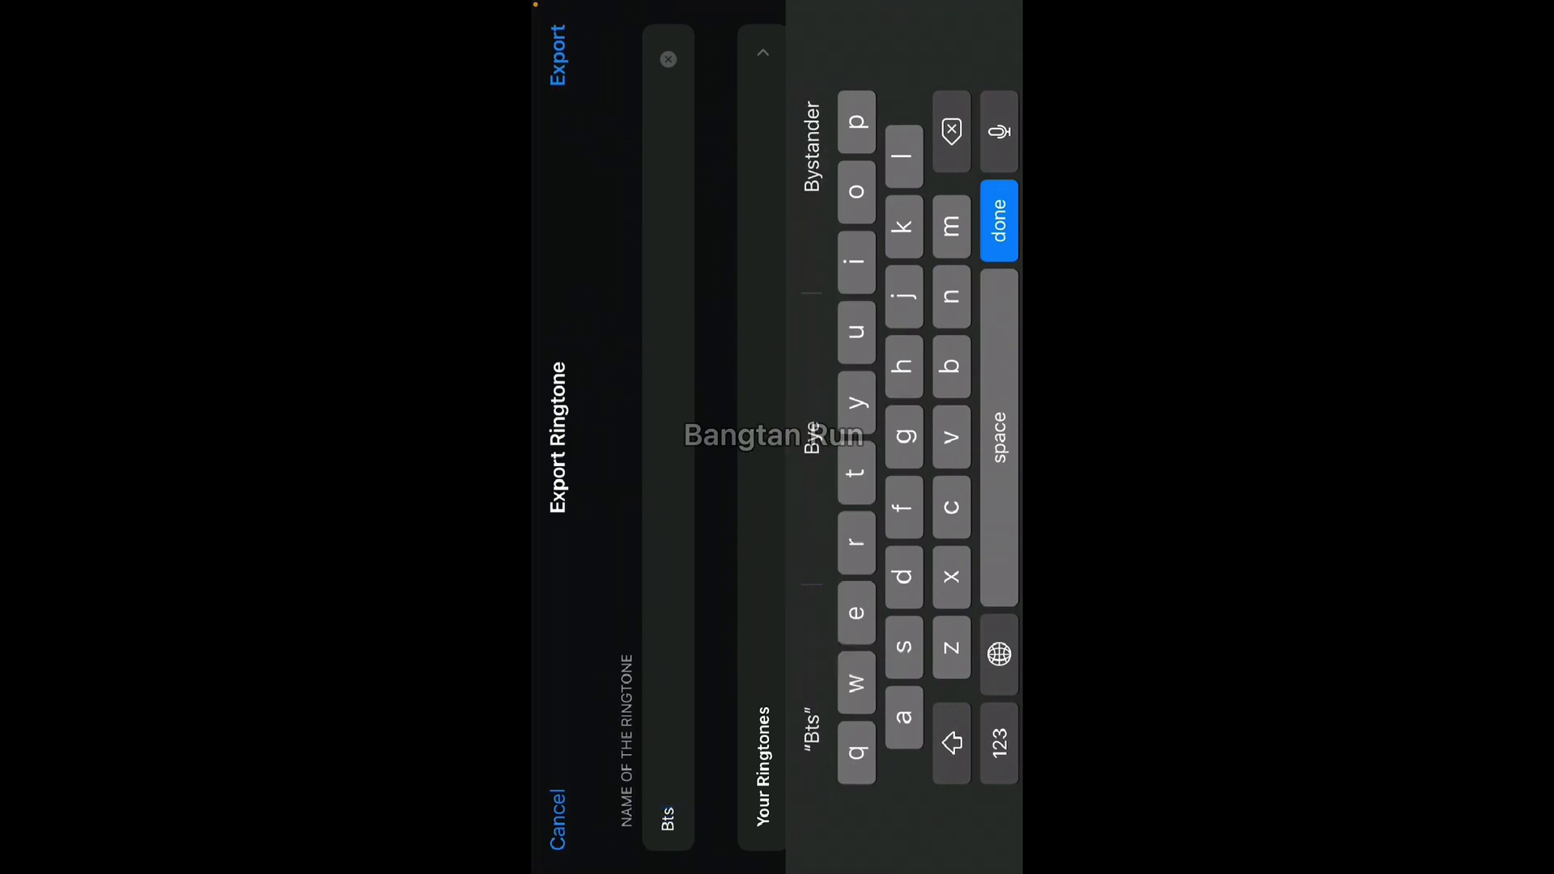
key(Return)
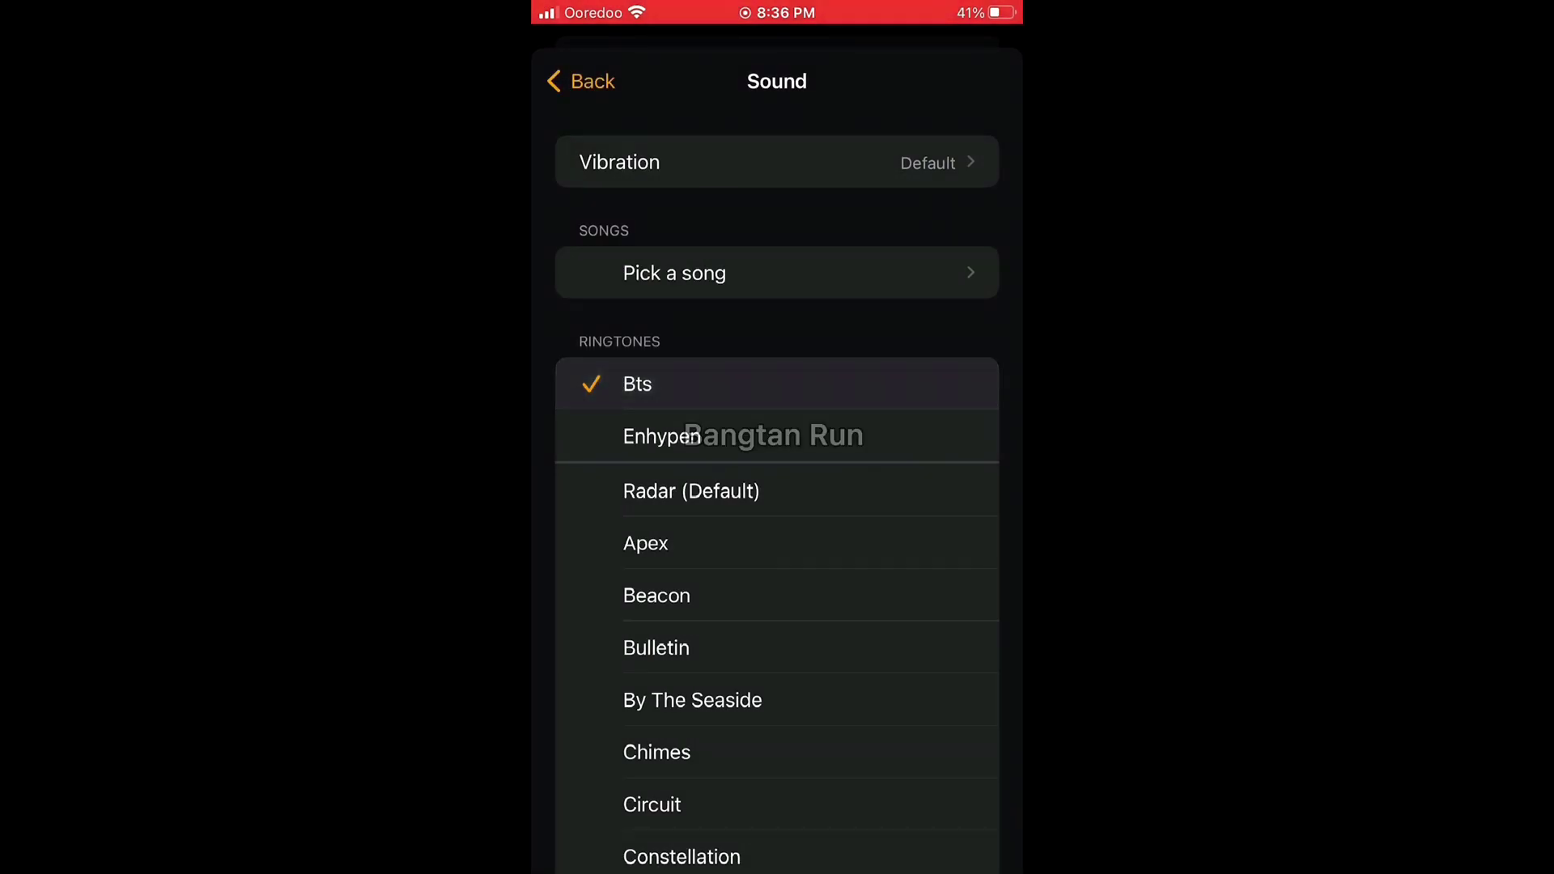
Return to the Add Alarm screen with the alarm sound set to Bts
click(584, 82)
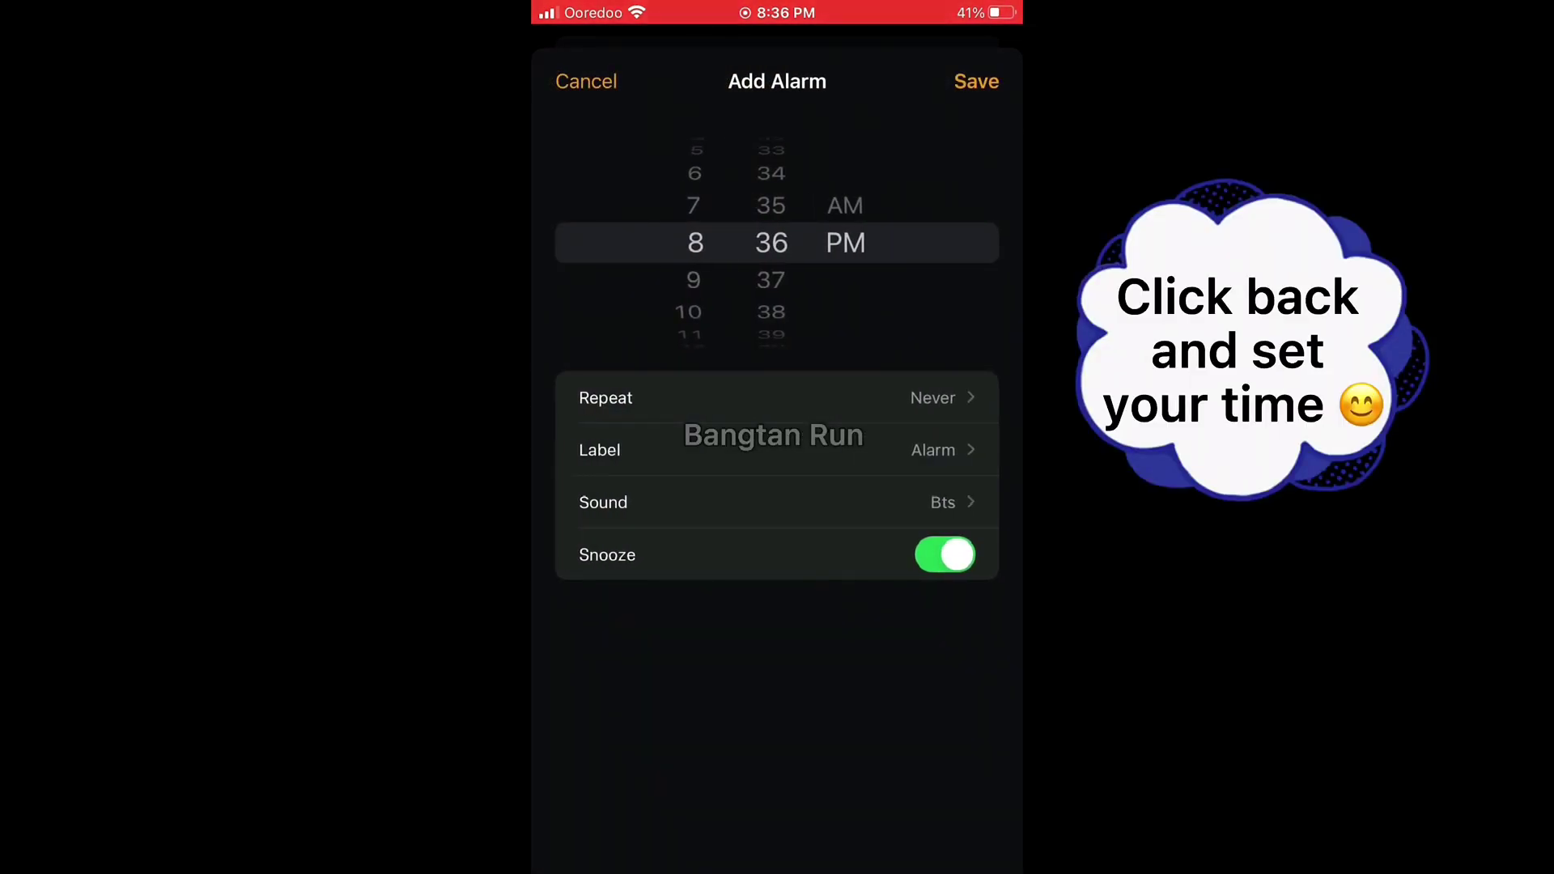